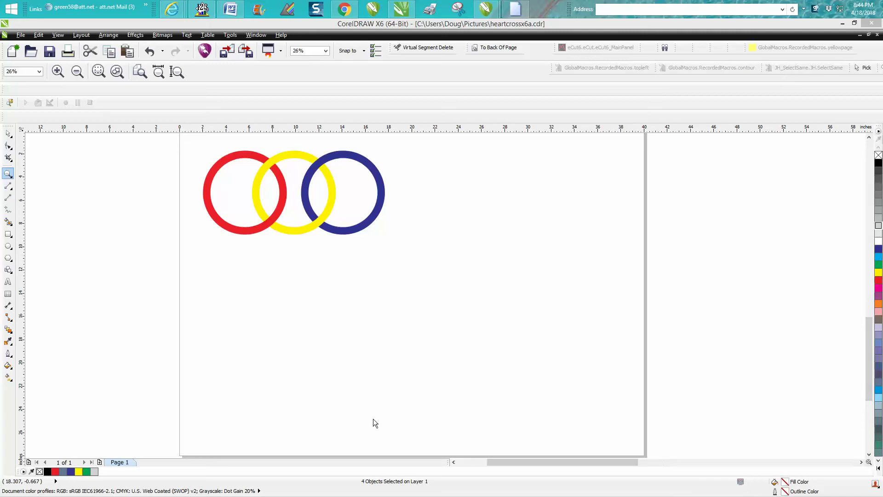
Draw a circle below the coloured rings and add a smaller concentric copy inside it
click(8, 175)
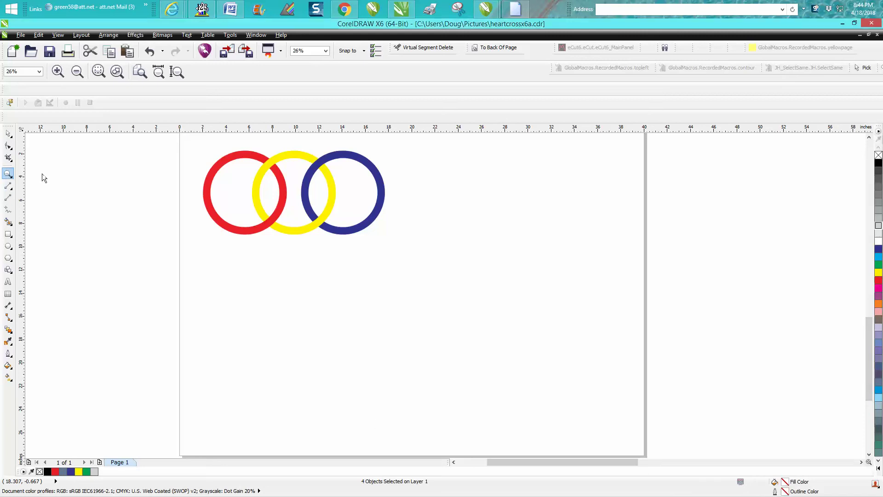
click(8, 174)
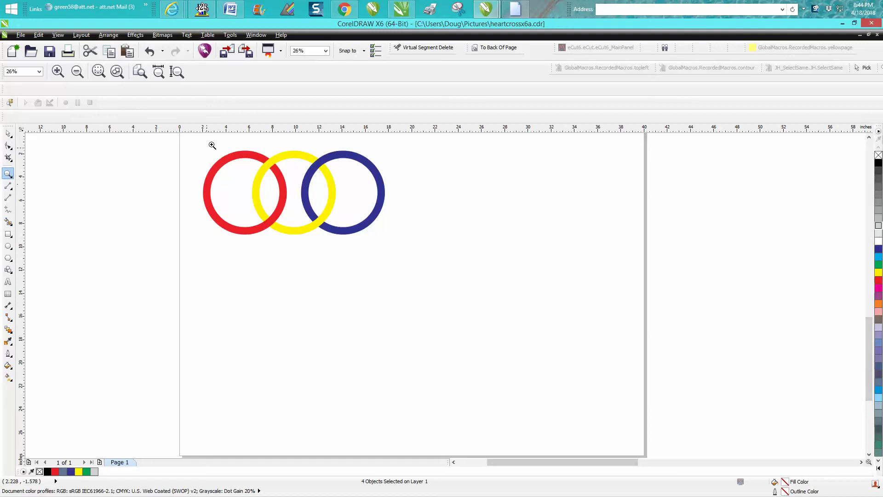
drag(195, 141, 419, 253)
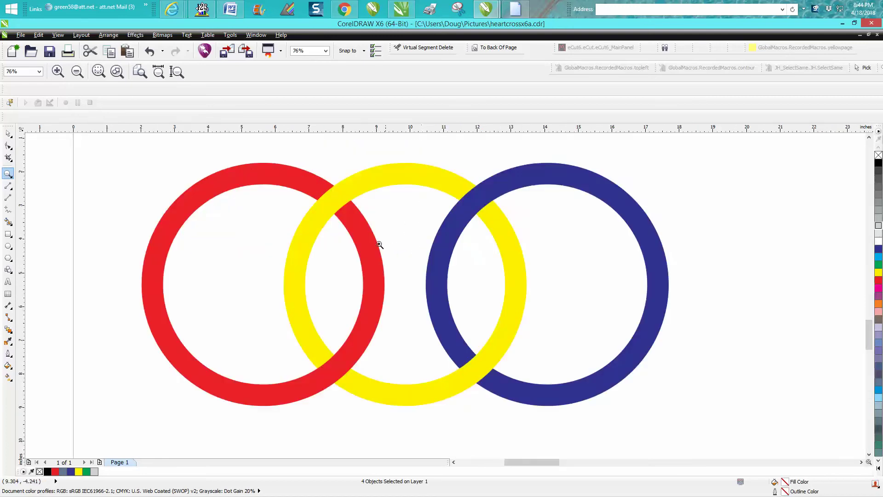
right_click(352, 239)
right_click(350, 238)
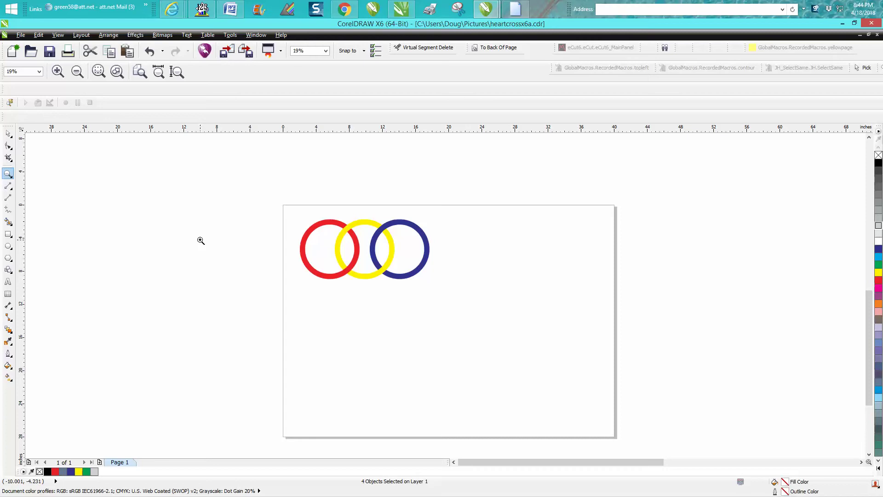
click(8, 245)
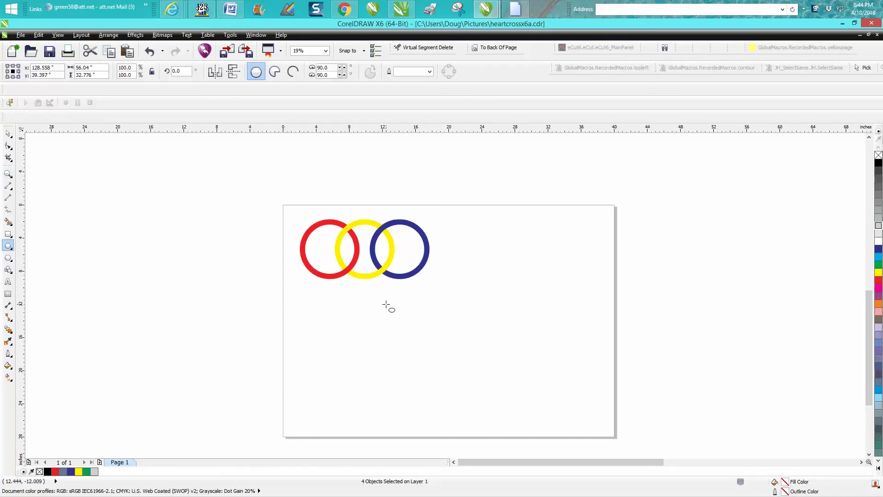
drag(387, 303, 338, 358)
click(12, 133)
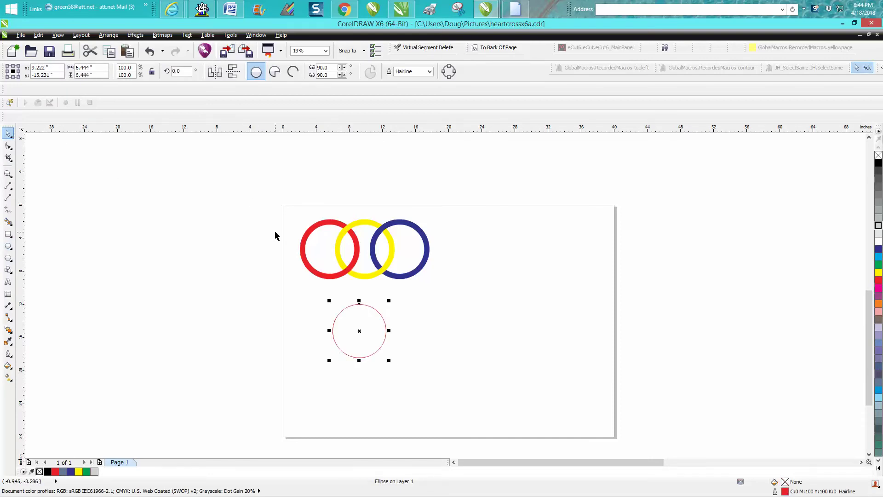
drag(390, 301, 385, 308)
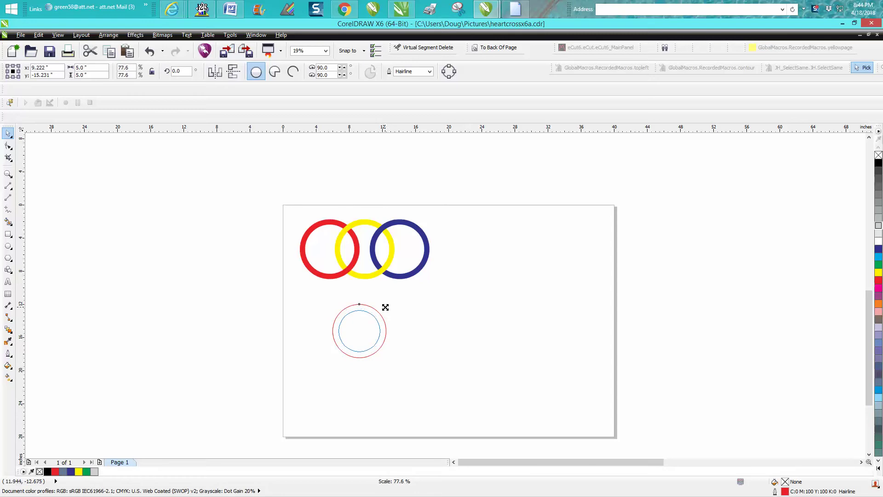
Select the circle pair and make two overlapping copies to the right with Ctrl+R
click(8, 174)
drag(306, 297, 486, 388)
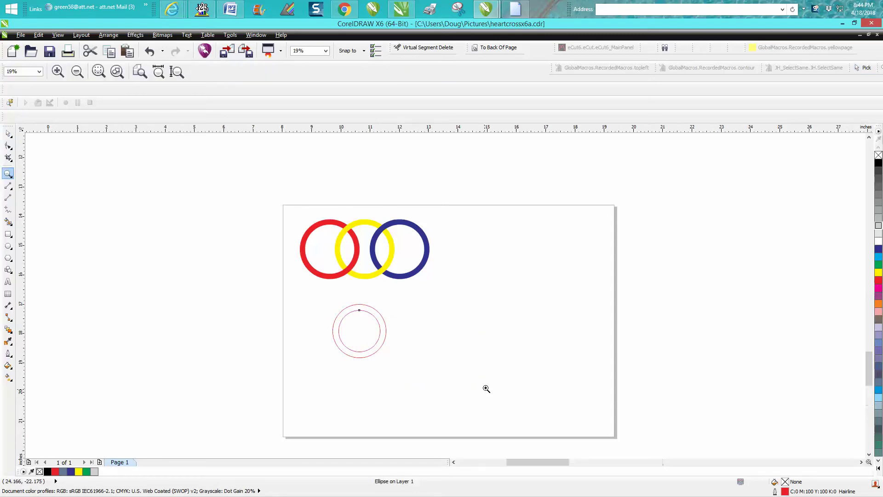
scroll(134, 189, down, 2)
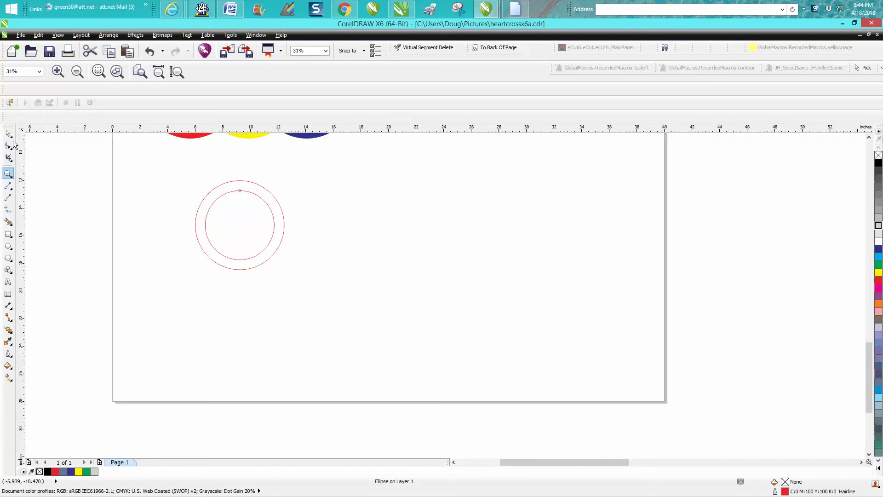
key(space)
drag(181, 170, 322, 275)
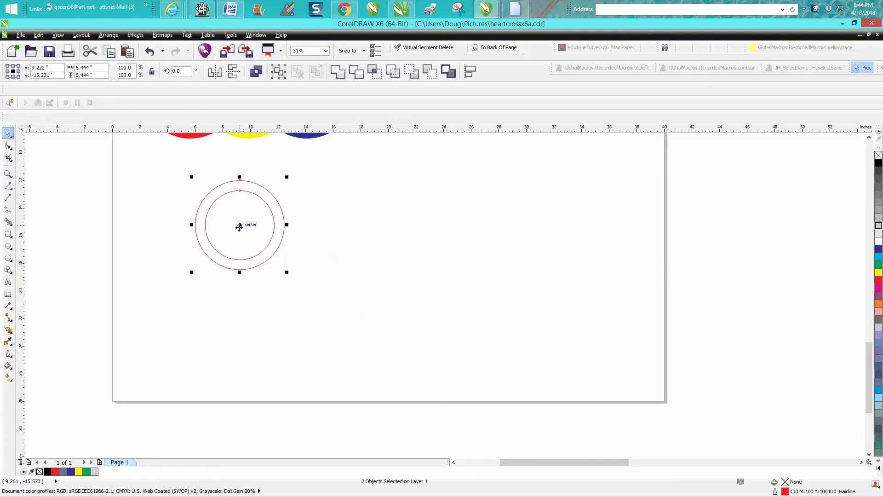
drag(239, 225, 293, 233)
key(ctrl+r)
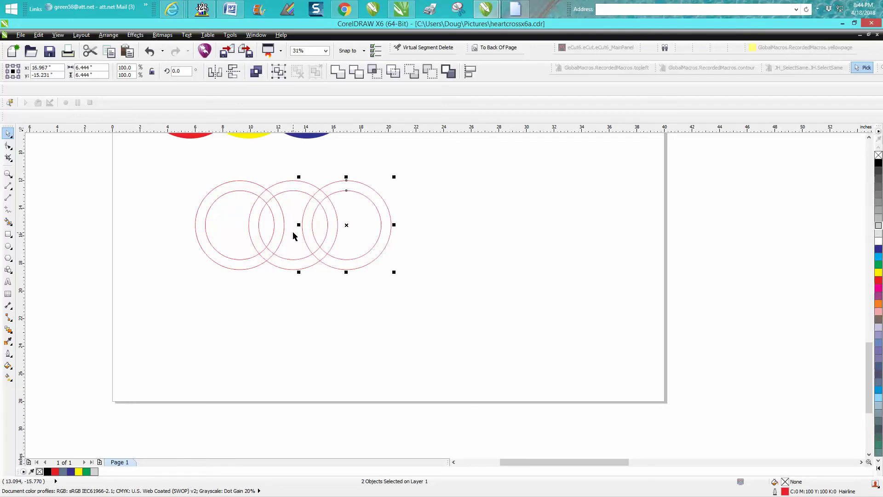
Combine the left and middle circle pairs into single ring curves, then select the right pair
click(294, 303)
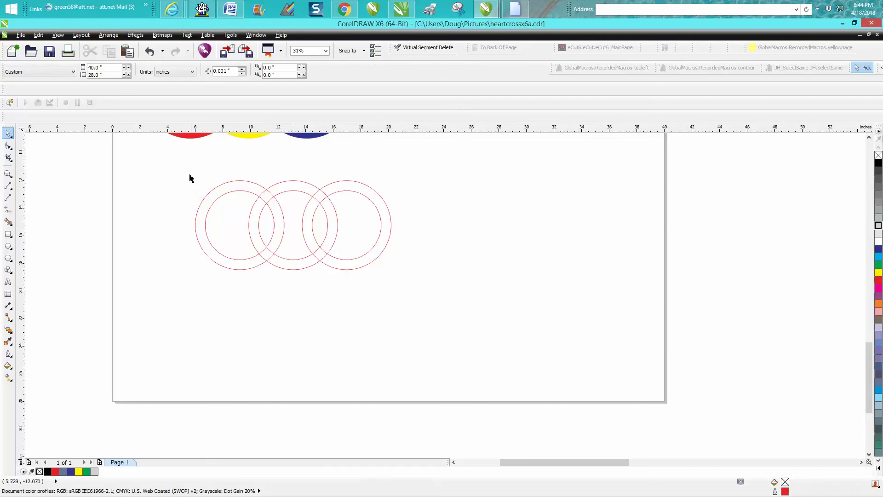
drag(187, 163, 288, 290)
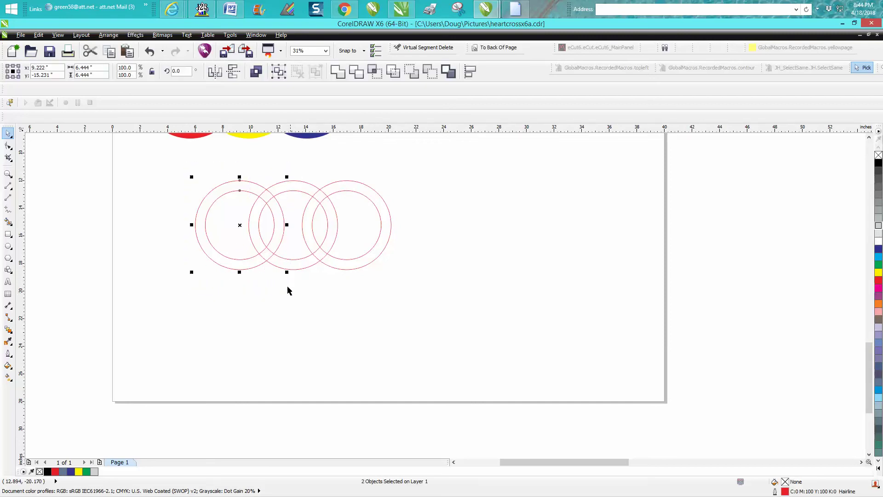
click(108, 36)
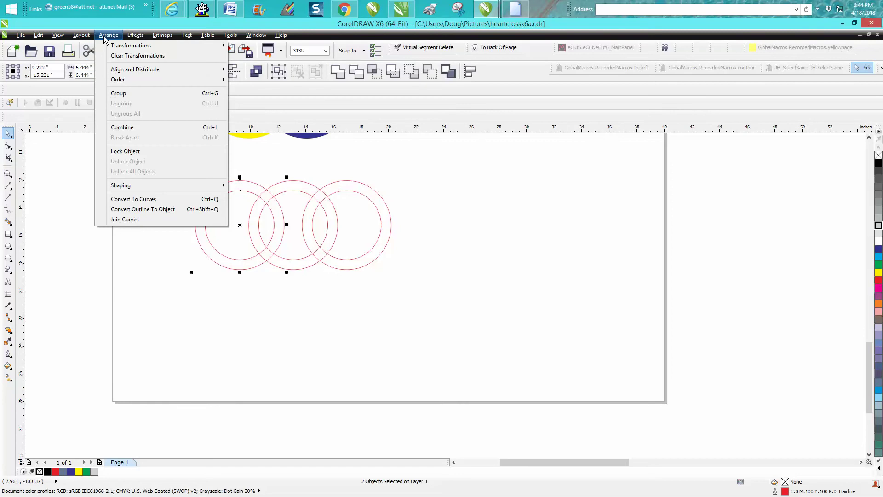
click(125, 129)
drag(240, 157, 347, 294)
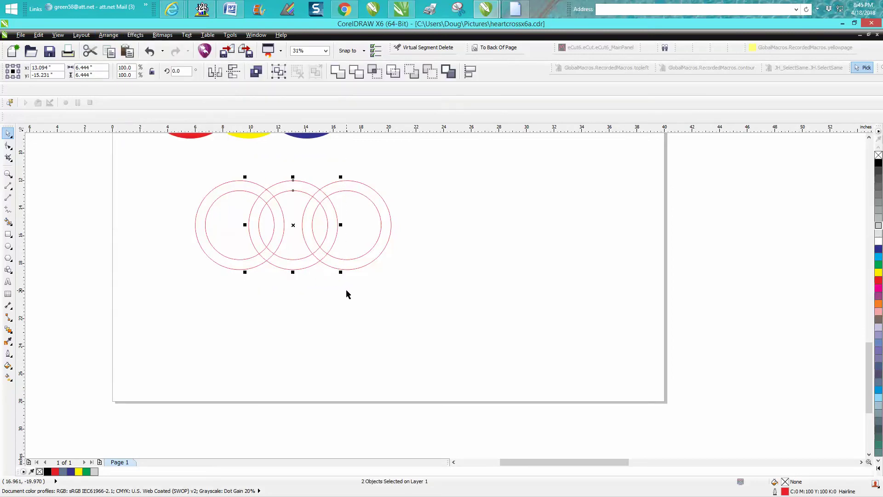
key(ctrl+l)
drag(294, 164, 412, 284)
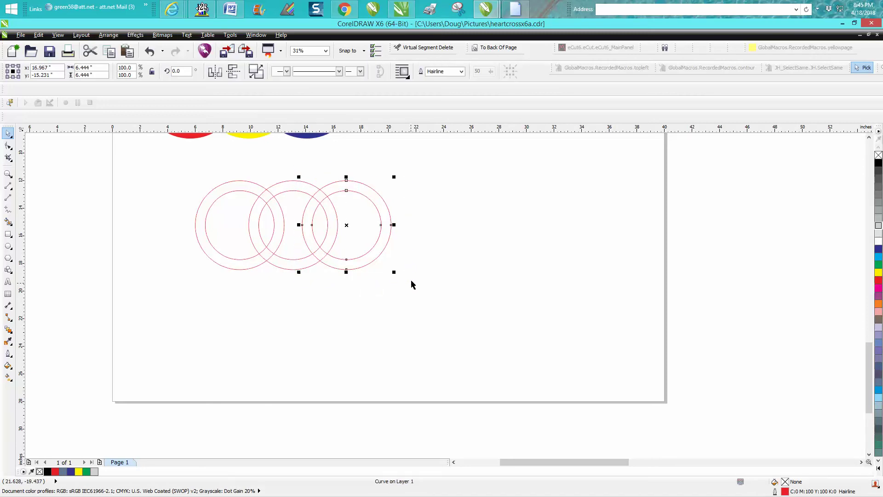
Fill the right ring with 40% grey, undoing an accidental black area fill
click(8, 222)
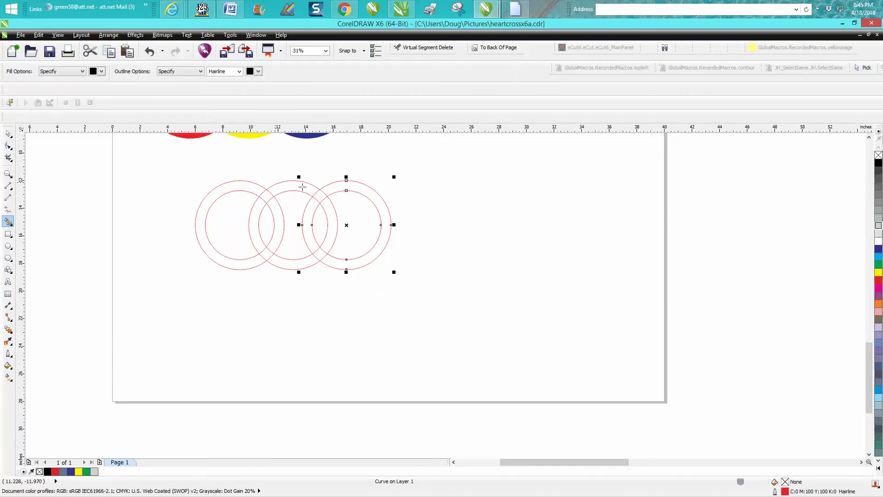
click(331, 191)
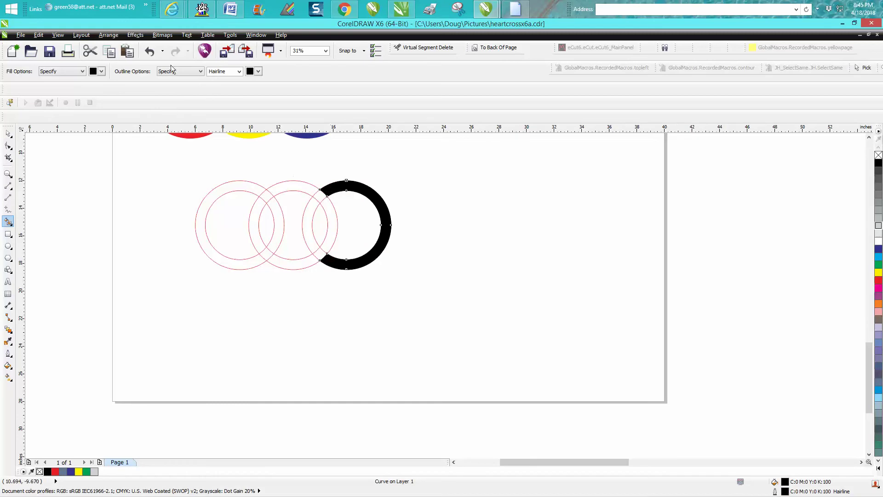
click(149, 51)
click(8, 133)
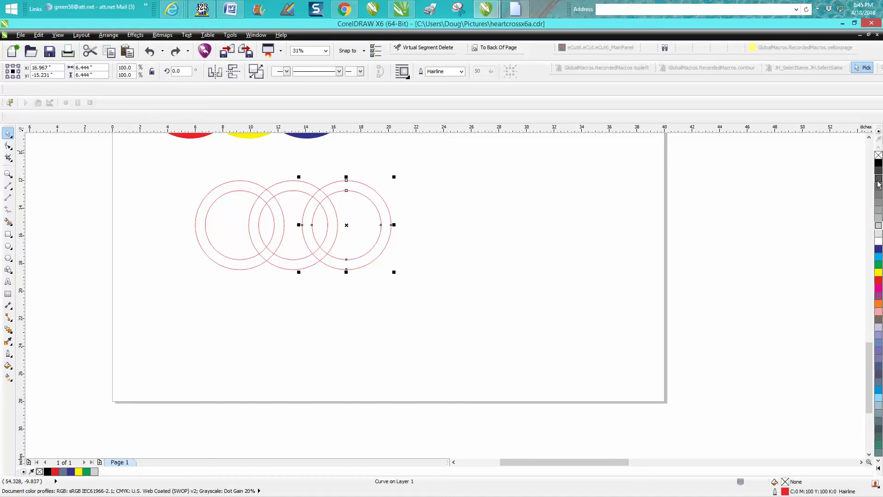
click(878, 211)
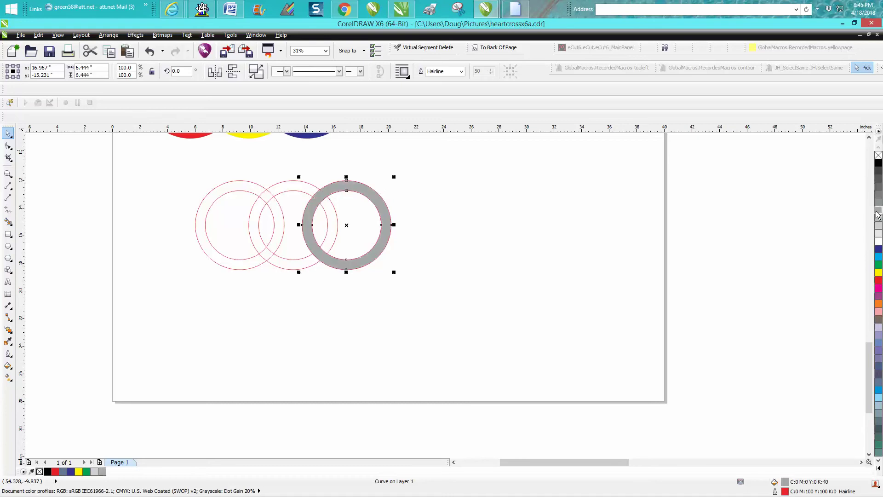
Fill the middle ring black and the left ring grey, and remove all three outlines
click(301, 191)
click(879, 163)
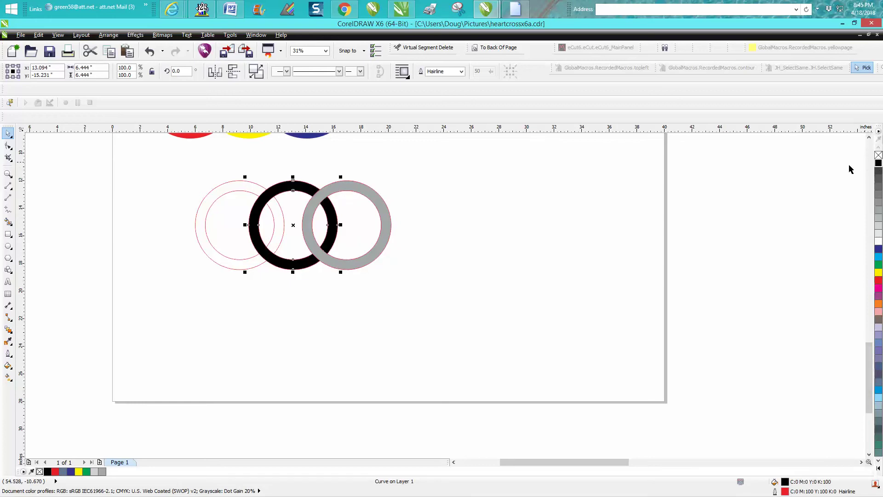
click(229, 189)
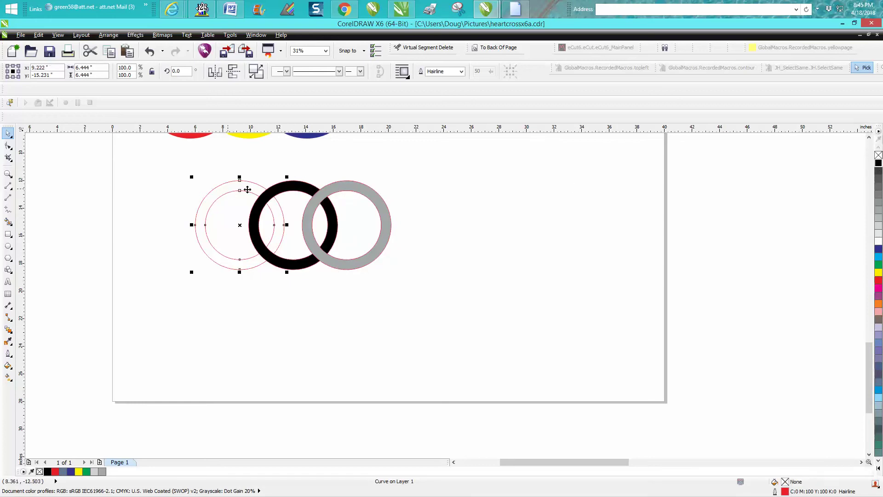
click(878, 210)
drag(165, 170, 467, 298)
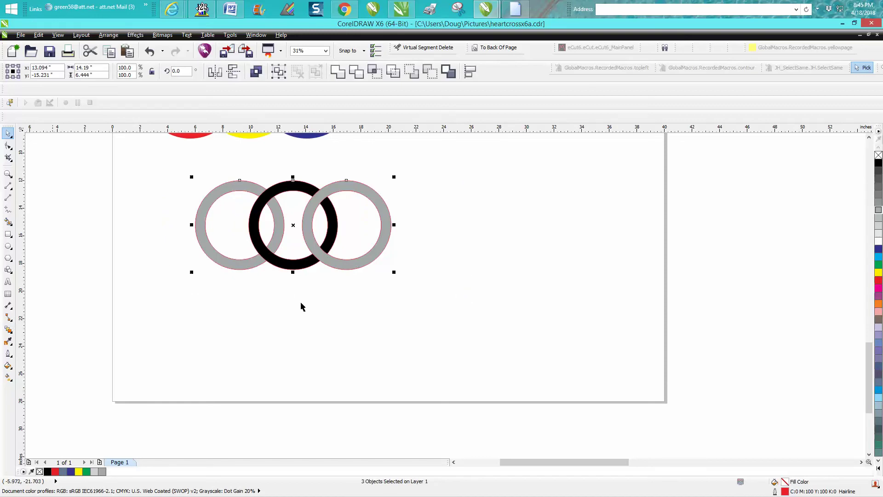
right_click(878, 155)
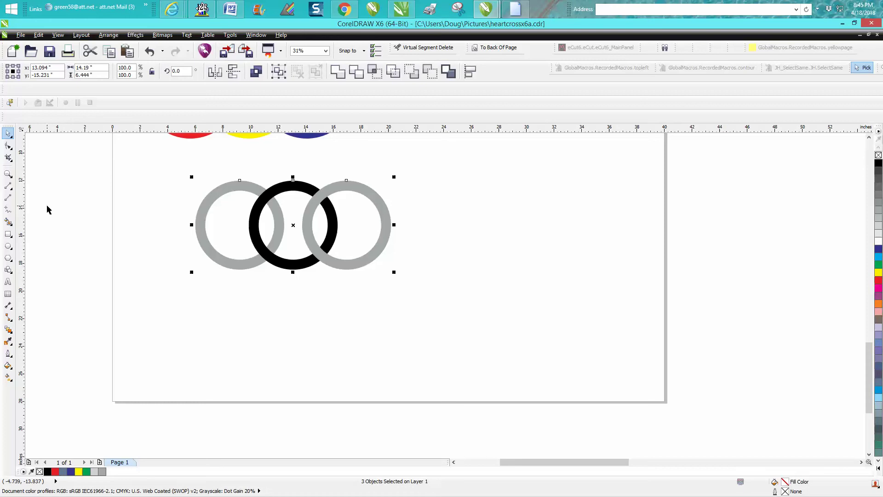
click(8, 173)
Zoom in on the grey, black, grey rings and select the black ring, undoing a stray copy
drag(181, 170, 435, 284)
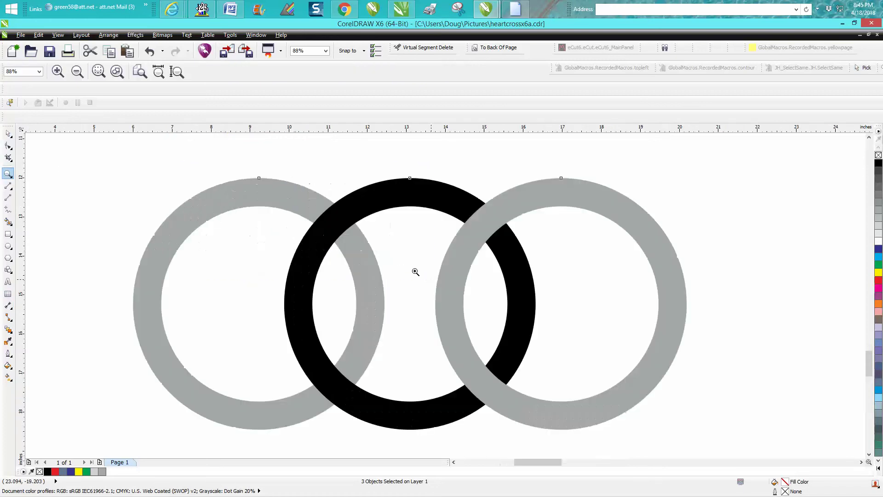
scroll(121, 204, down, 1)
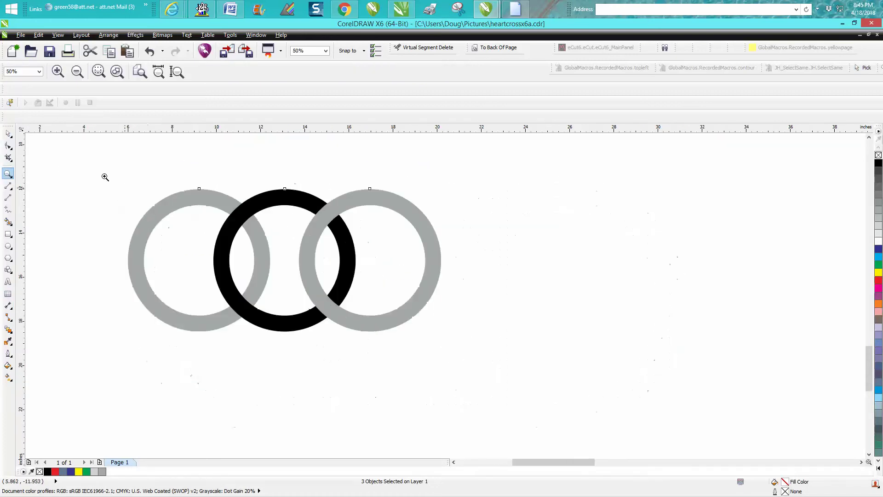
click(13, 135)
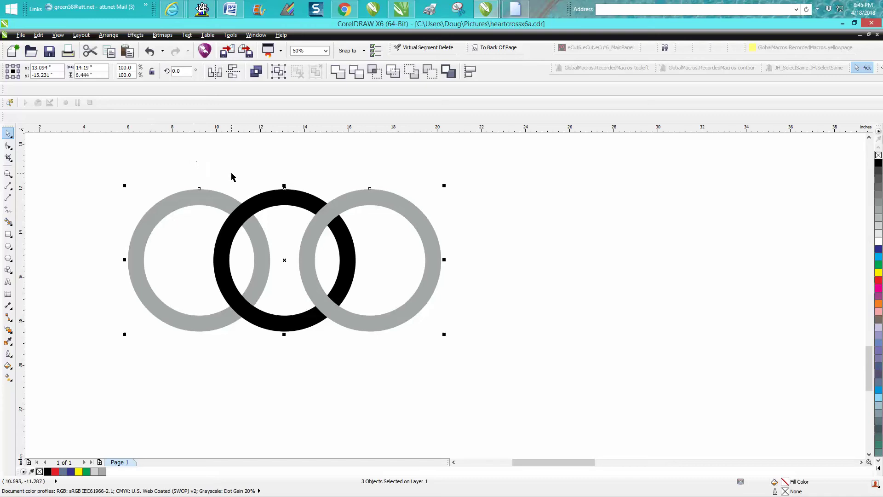
click(256, 167)
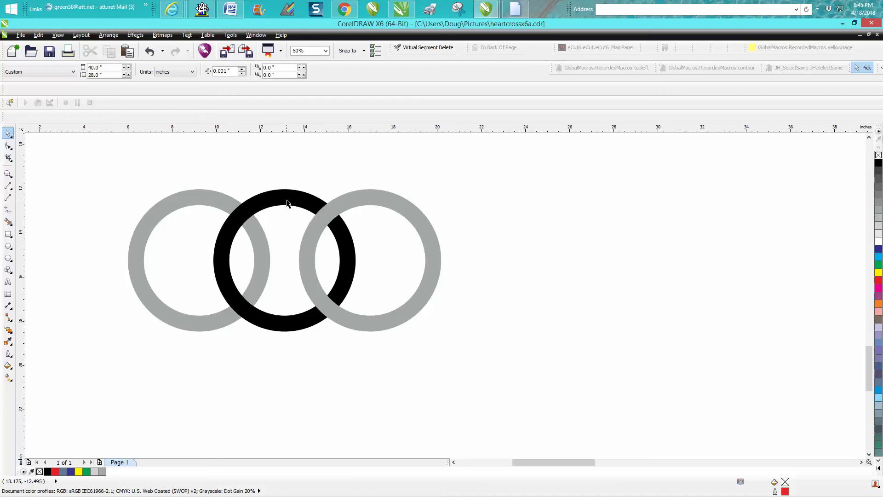
click(287, 202)
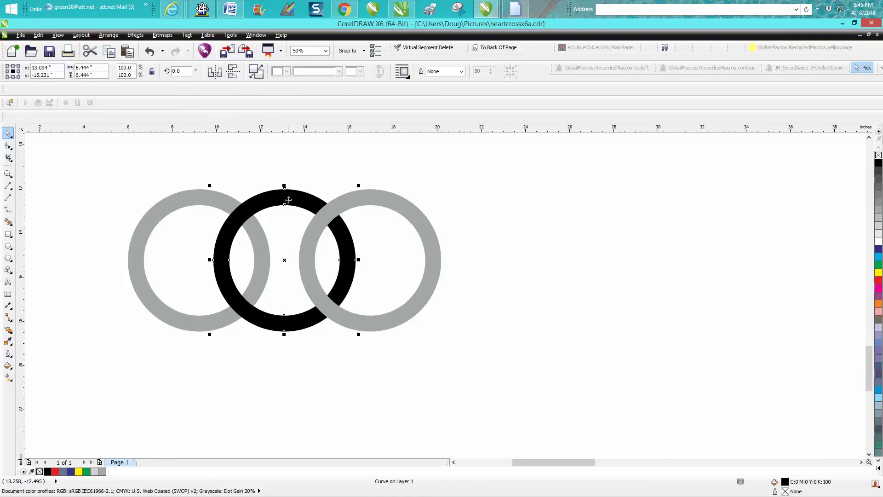
drag(283, 261, 342, 266)
click(149, 51)
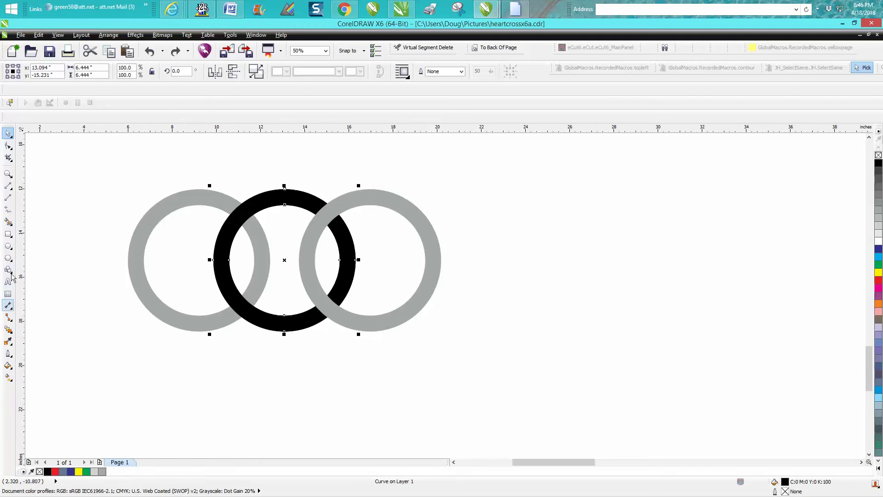
Draw a rectangle over the upper-left grey/black ring crossing, then zoom in and select the black ring
click(9, 235)
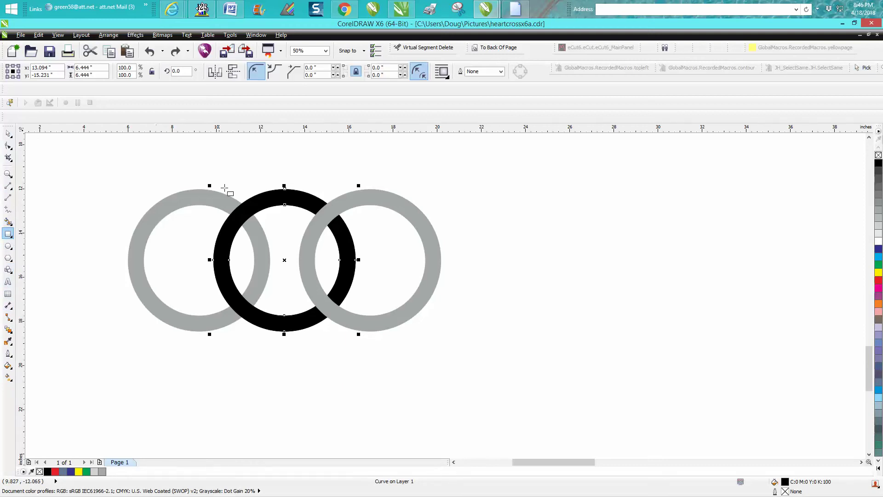
drag(217, 183, 274, 244)
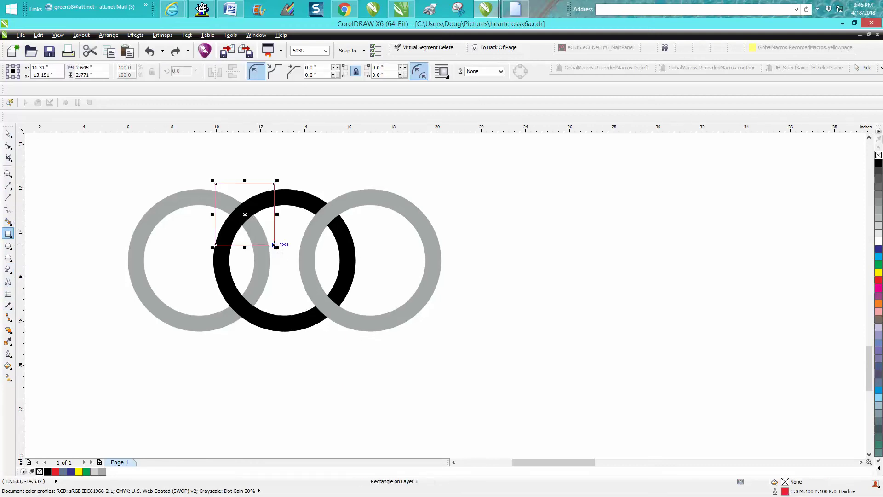
click(8, 134)
click(8, 173)
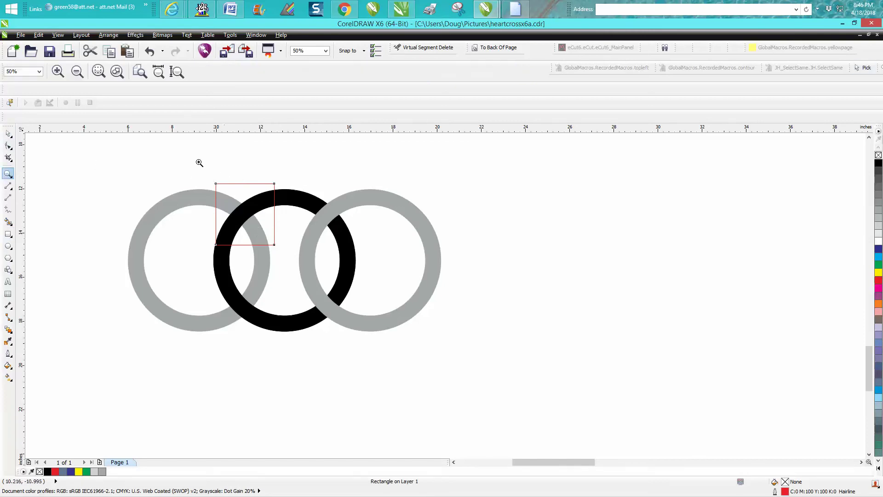
drag(197, 163, 453, 345)
key(space)
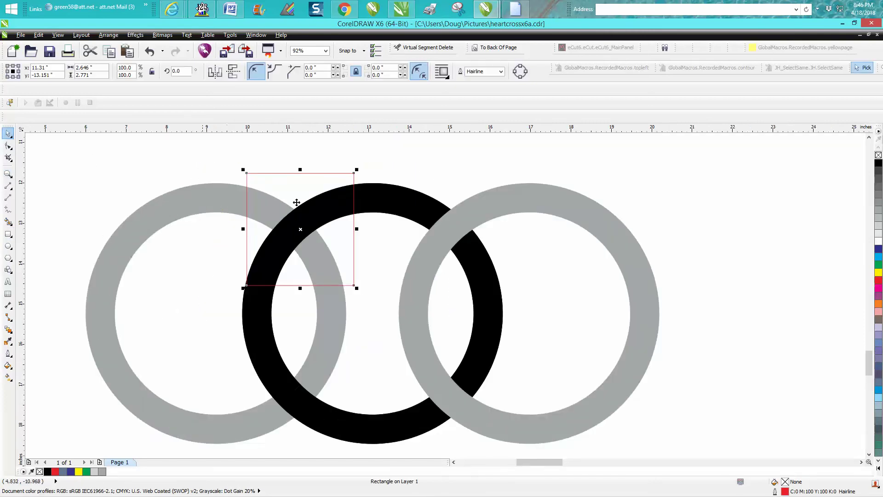
click(386, 204)
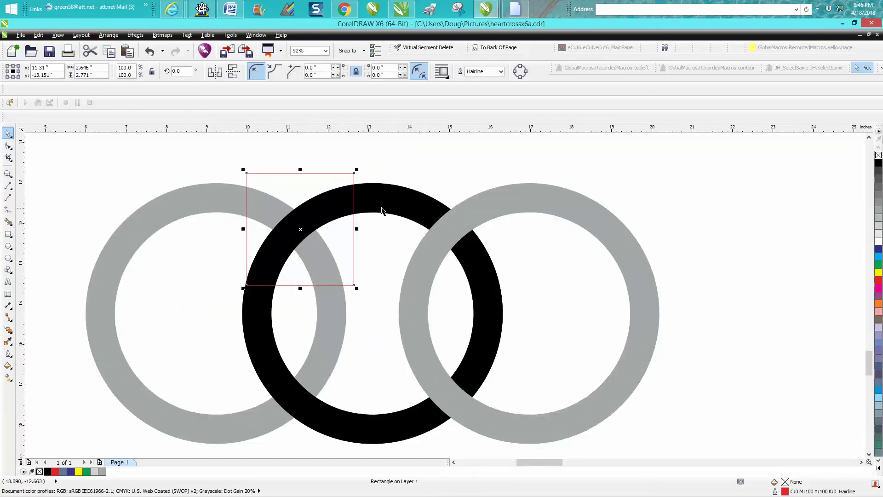
PowerClip the black ring inside the upper-left rectangle with Place Inside Frame
click(109, 36)
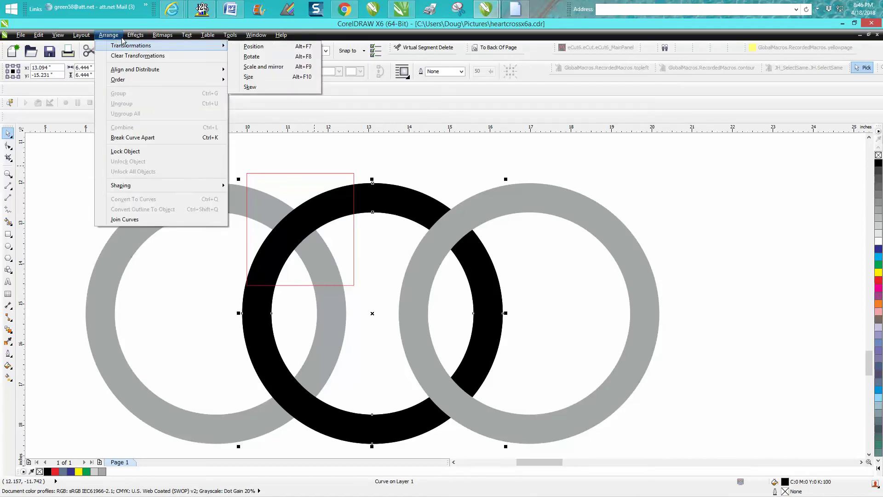
mouse_move(132, 38)
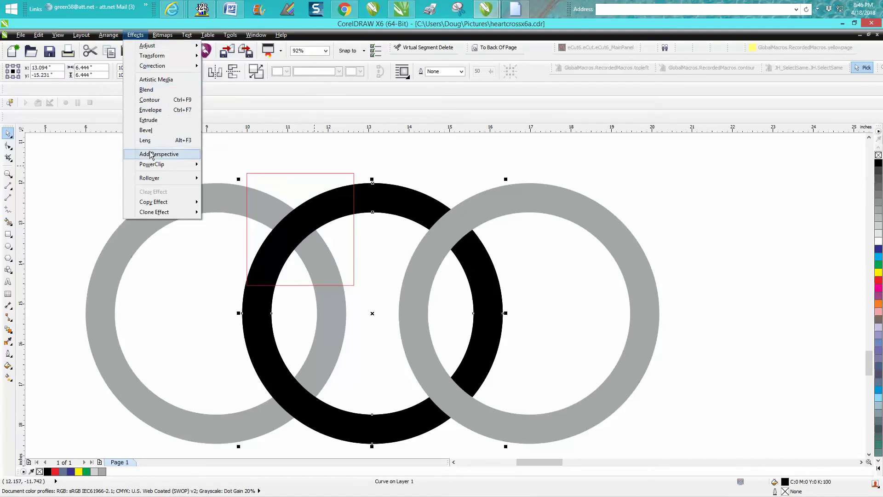
mouse_move(154, 165)
click(223, 166)
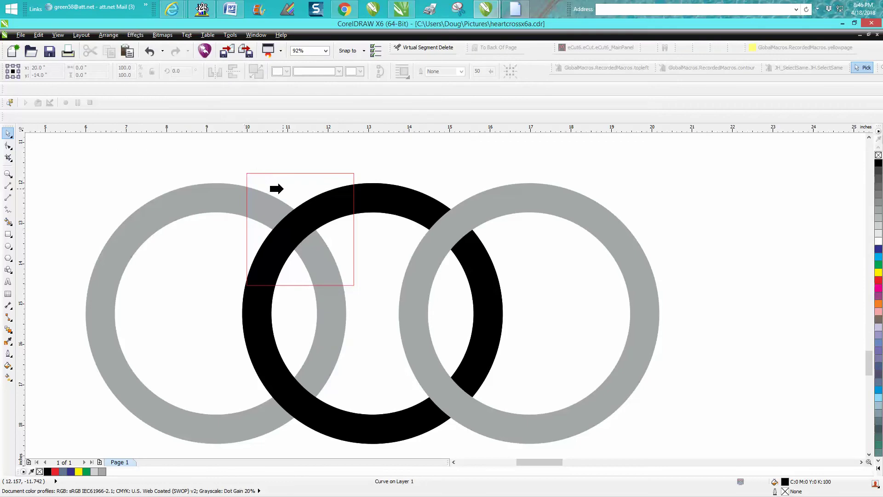
click(282, 189)
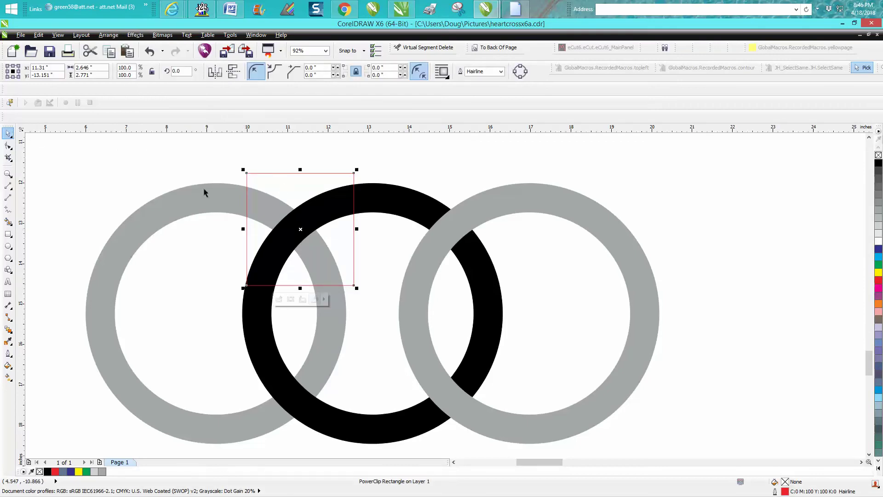
drag(339, 217, 378, 208)
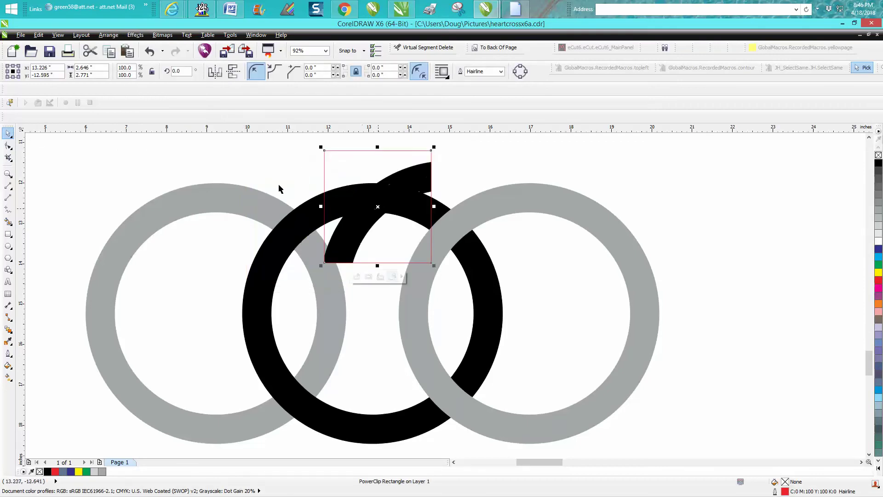
click(150, 52)
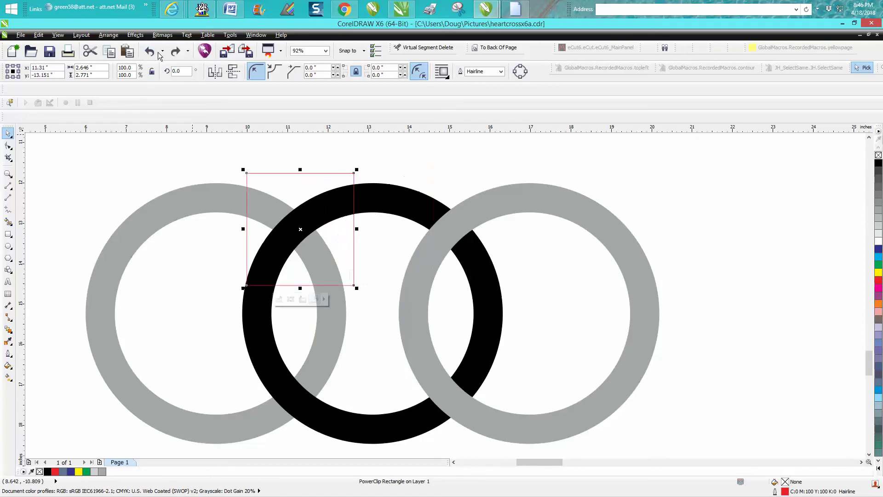
Send the black ring to the back of the layer behind the grey rings
click(393, 201)
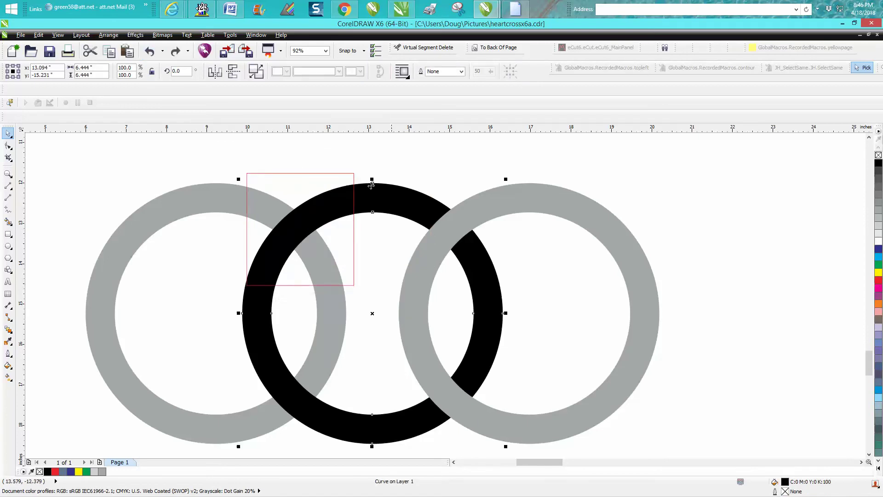
click(114, 37)
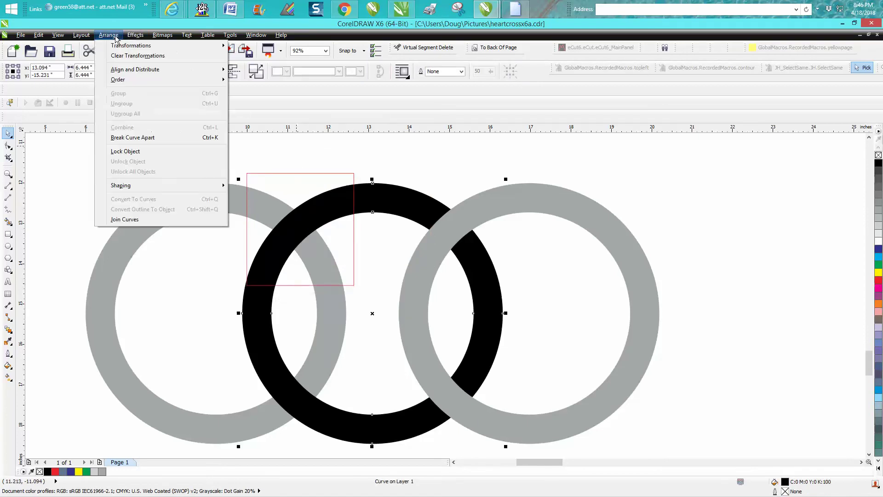
mouse_move(175, 82)
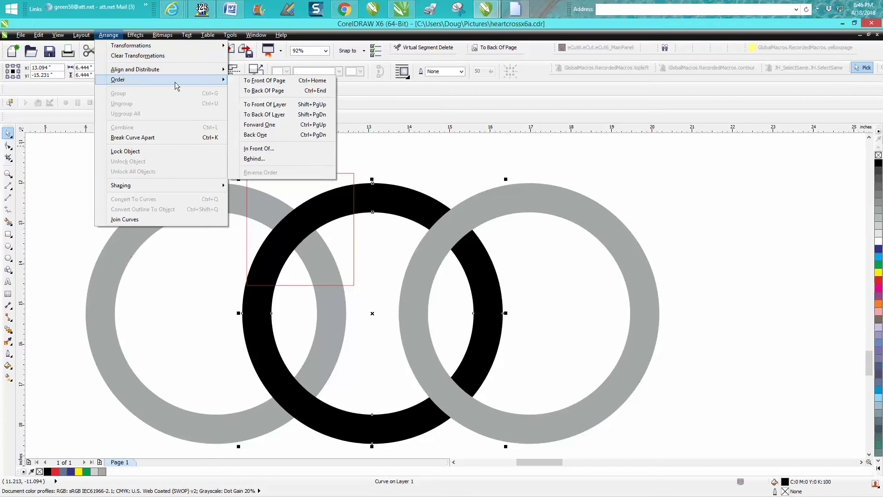
click(264, 116)
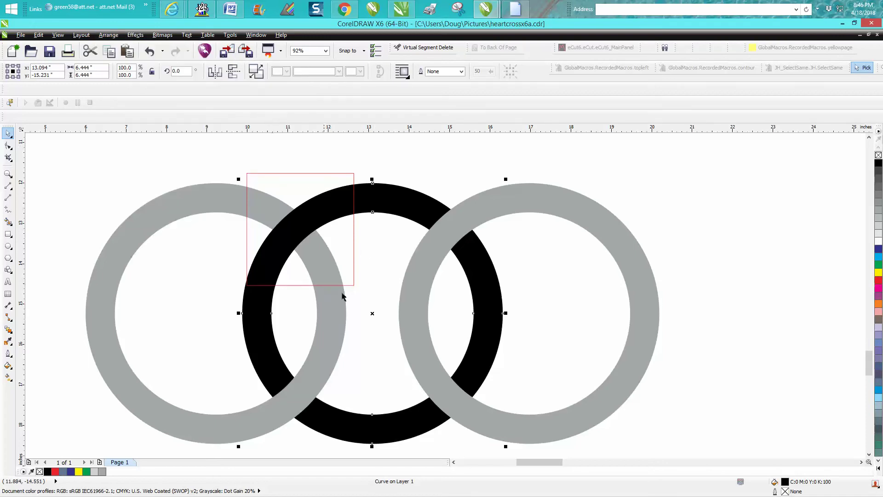
Remove the red outline from the PowerClip rectangle frame
click(336, 176)
click(336, 174)
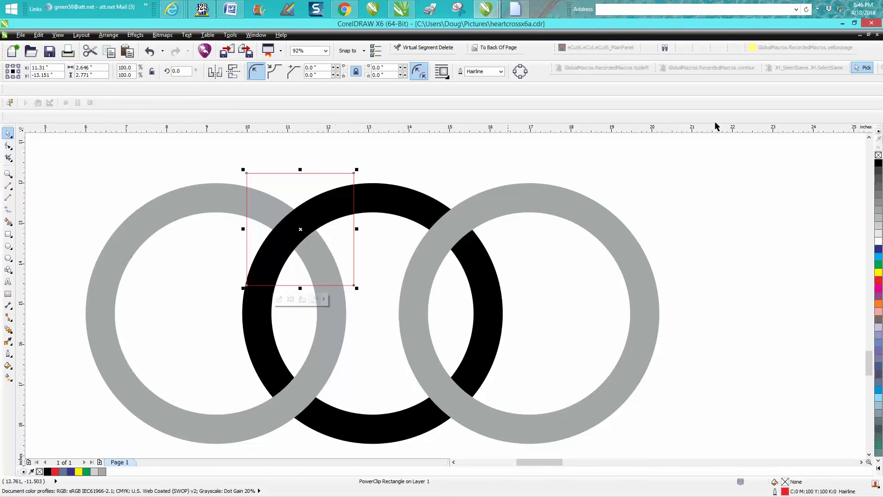
right_click(879, 155)
click(575, 173)
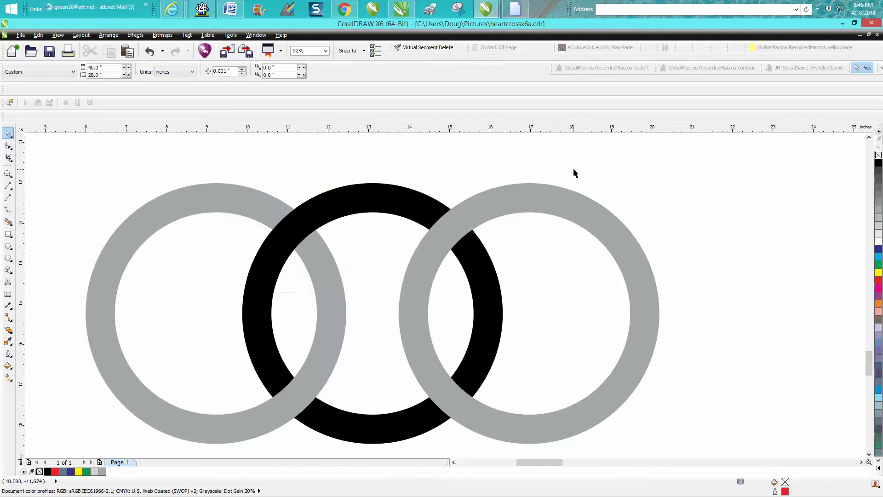
click(489, 277)
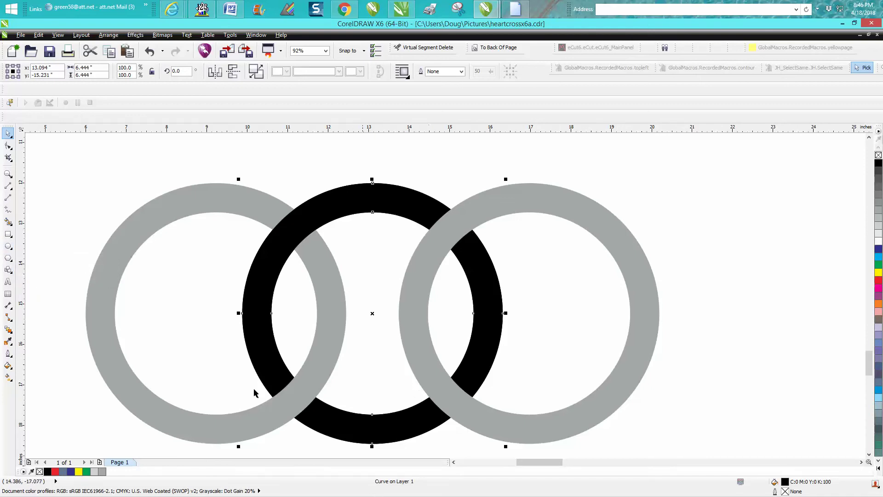
Draw a rectangle over the lower crossing of the black and right grey rings
click(4, 234)
drag(373, 363, 529, 450)
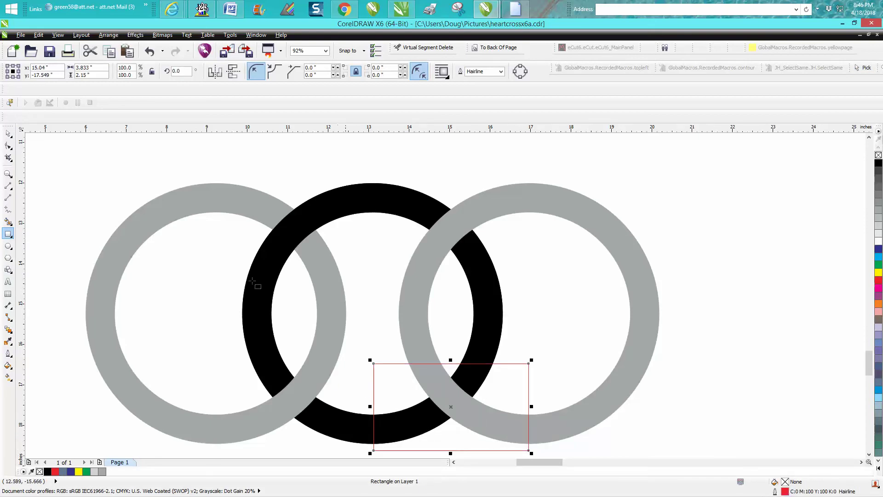
click(8, 134)
PowerClip the black ring into that rectangle and remove the frame's outline
click(400, 195)
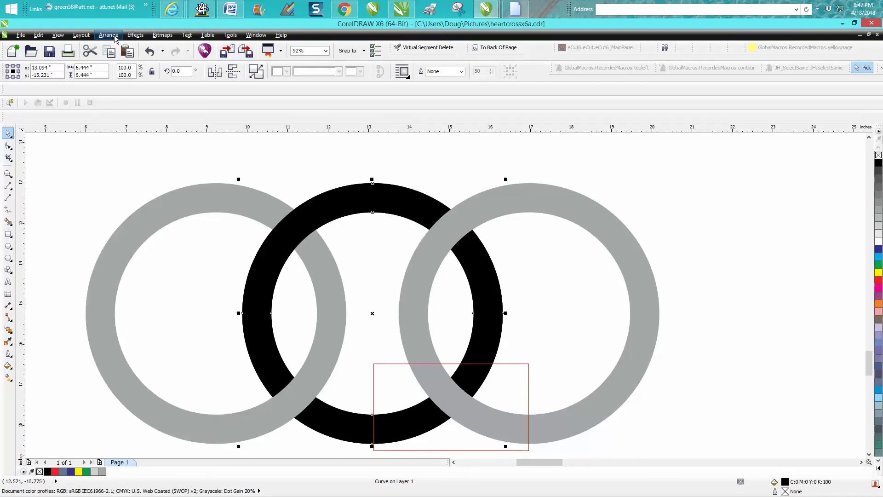
click(135, 35)
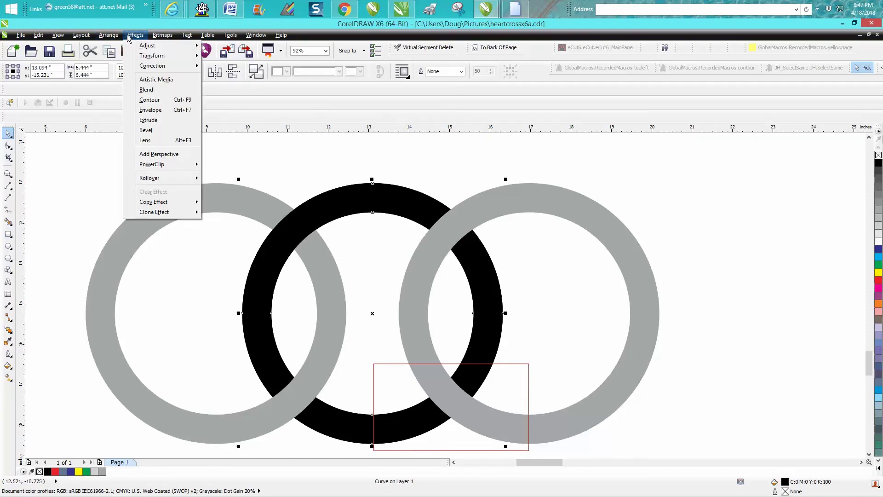
mouse_move(156, 164)
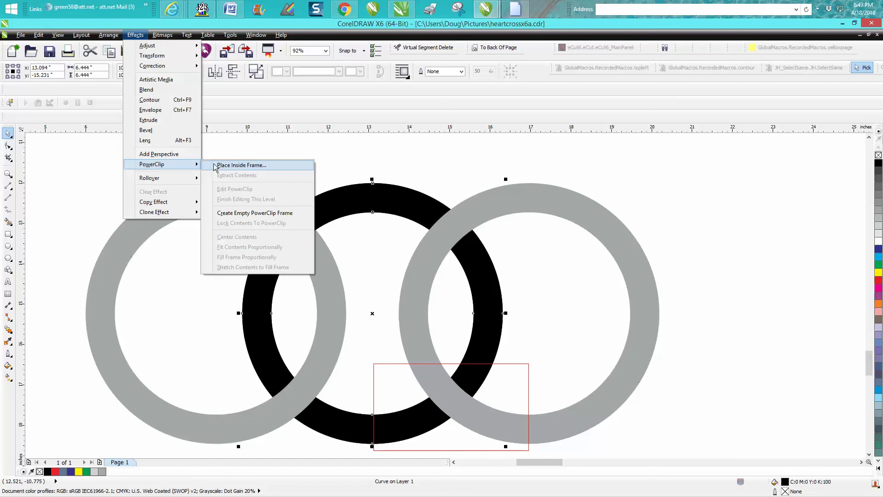
click(214, 166)
click(412, 418)
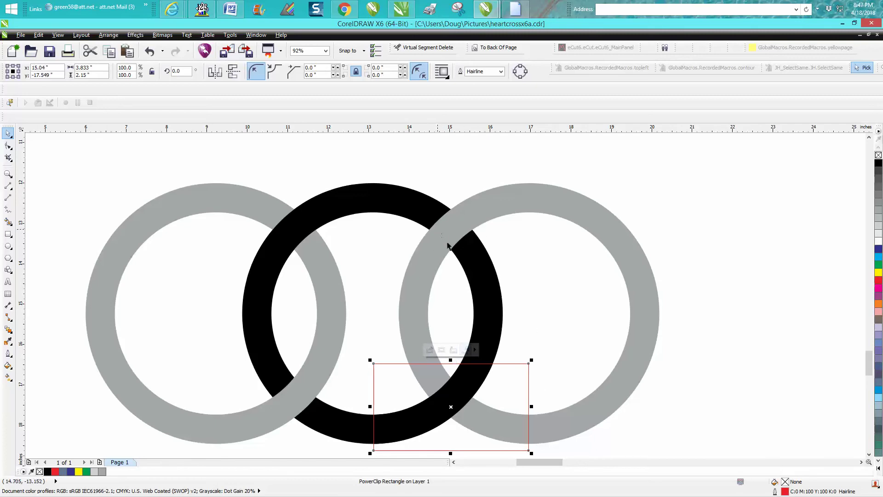
right_click(878, 155)
scroll(696, 177, down, 2)
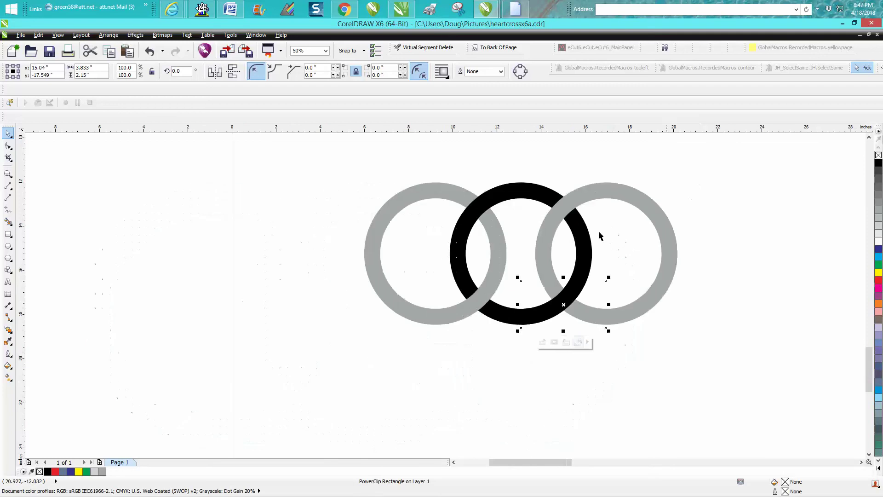
Select all five ring pieces and move the grey-black ring set beside the coloured rings
drag(351, 164, 725, 359)
click(8, 175)
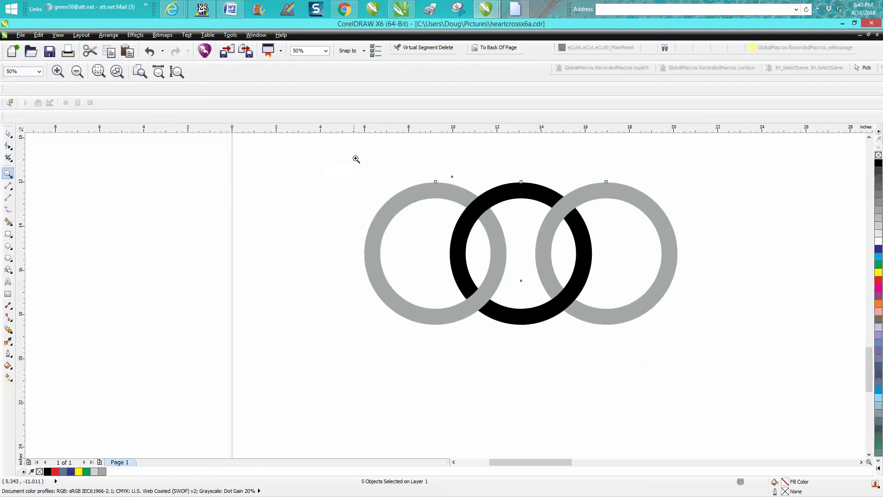
drag(357, 160, 709, 362)
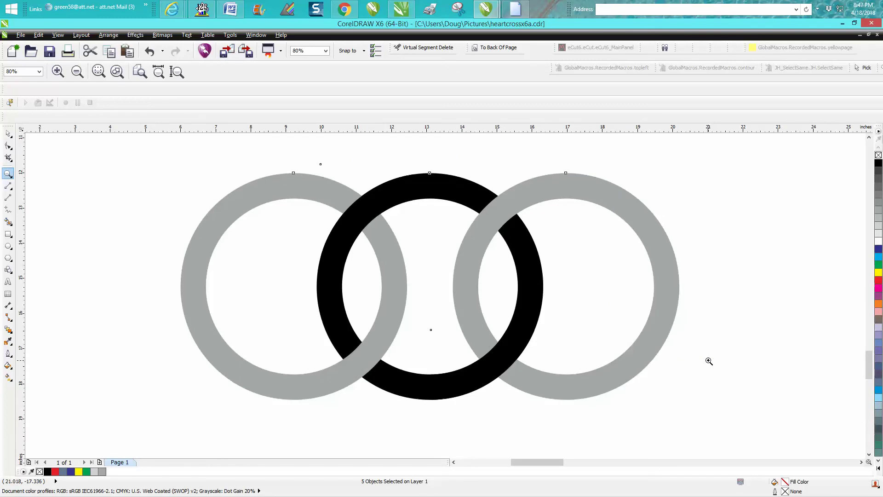
scroll(568, 310, down, 3)
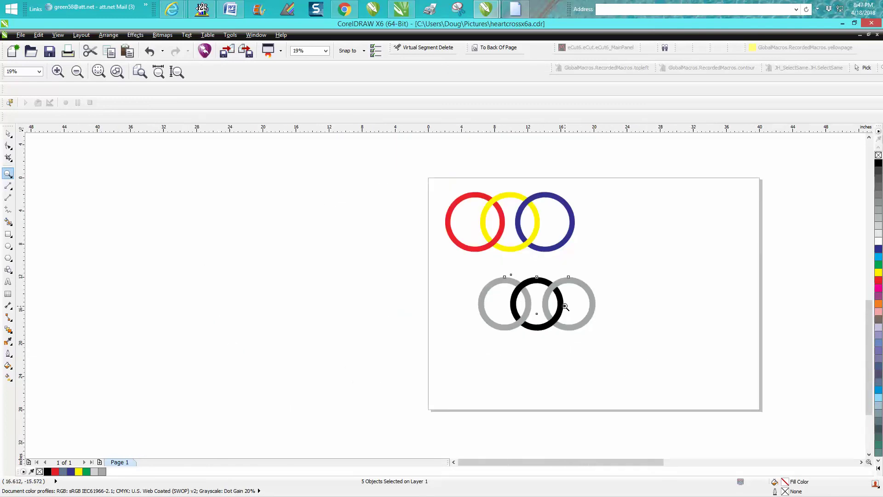
click(8, 133)
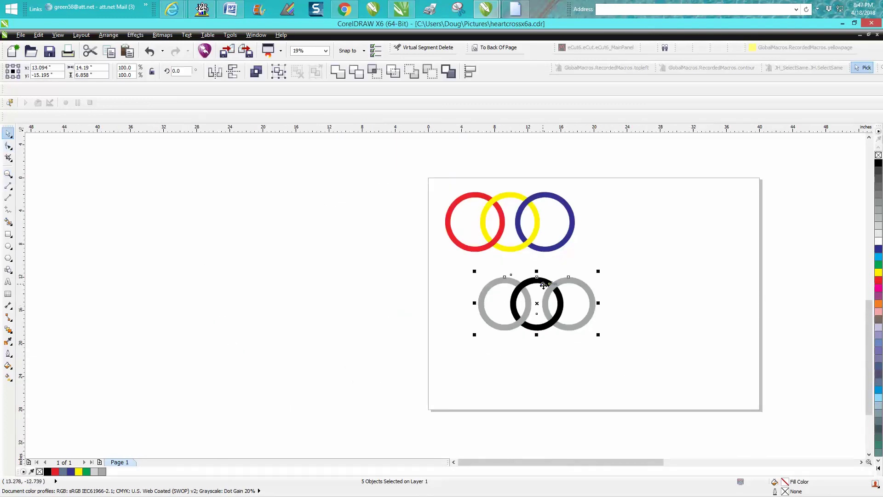
drag(543, 305, 648, 224)
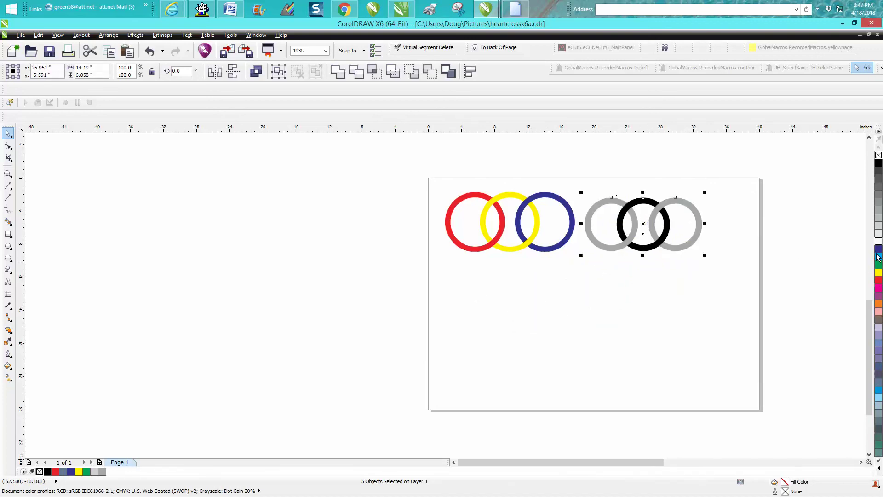
Draw a box over the rings with yellow fill and yellow outline, and send it to the back
click(8, 235)
drag(576, 178, 742, 243)
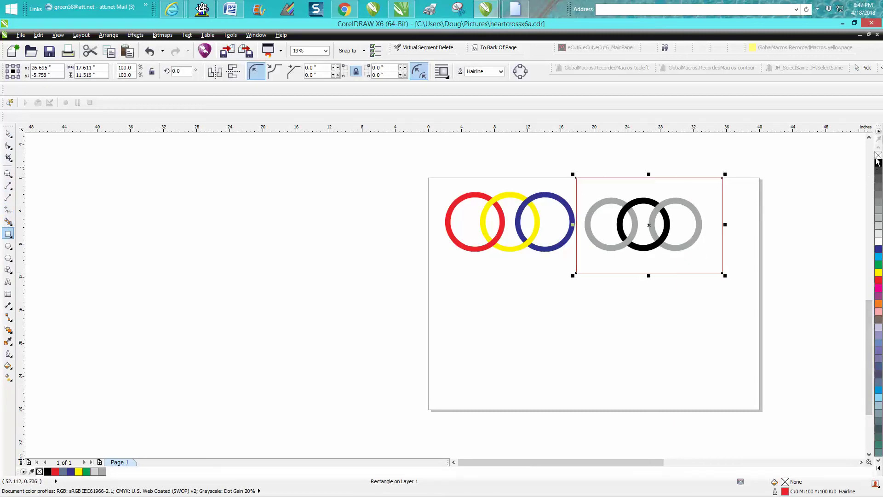
right_click(878, 272)
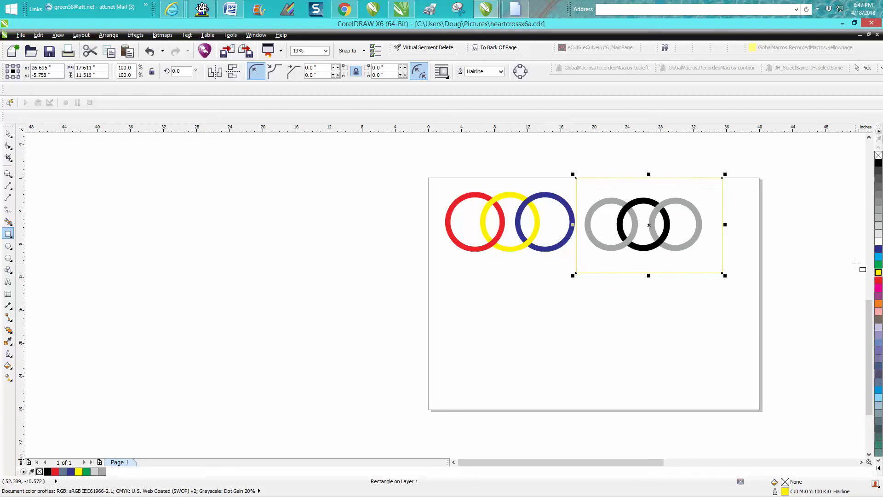
click(879, 271)
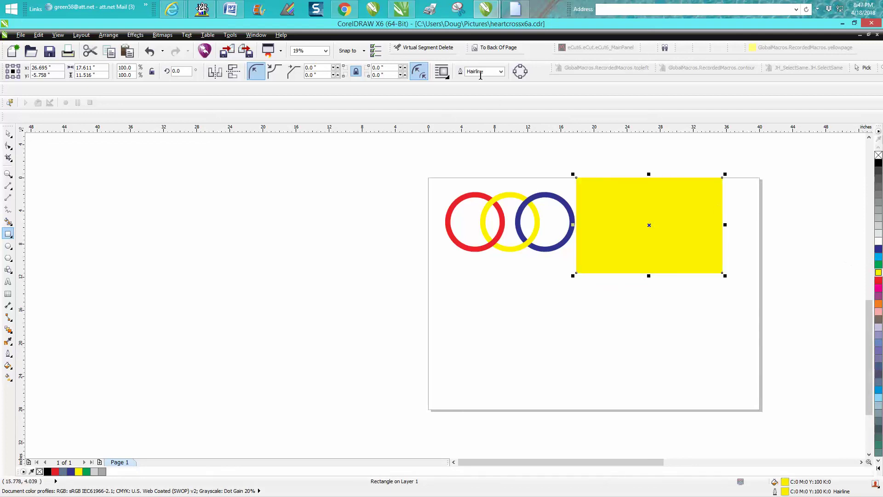
click(487, 47)
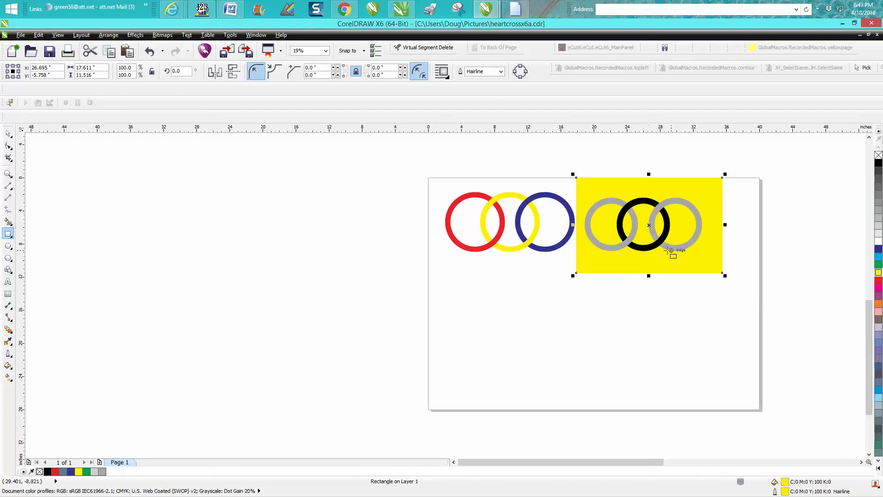
Draw a circle low on the page with a smaller 83.5% concentric copy inside
click(8, 246)
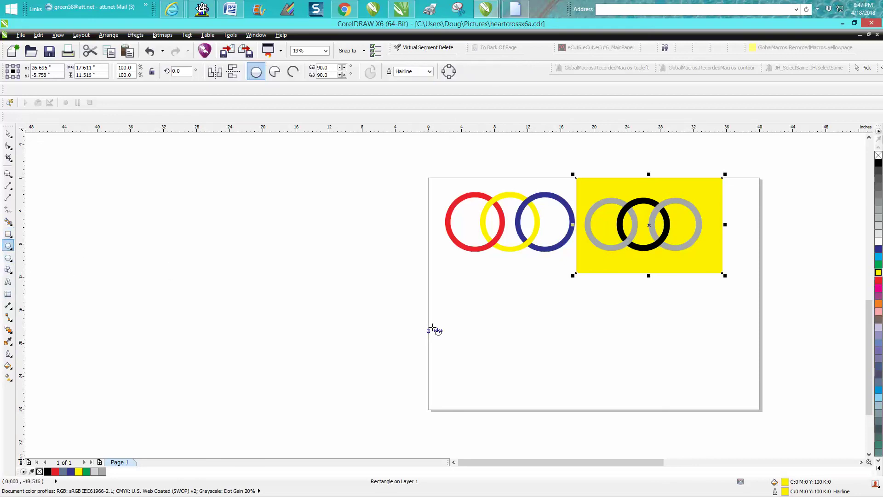
drag(535, 306, 485, 359)
key(space)
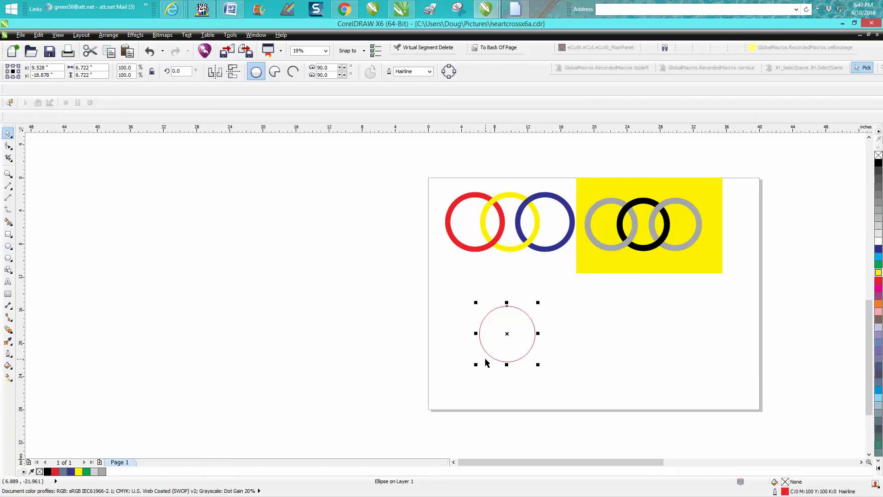
drag(538, 302, 533, 307)
Select the circle pair and make two overlapping copies to the right with Ctrl+R
click(8, 173)
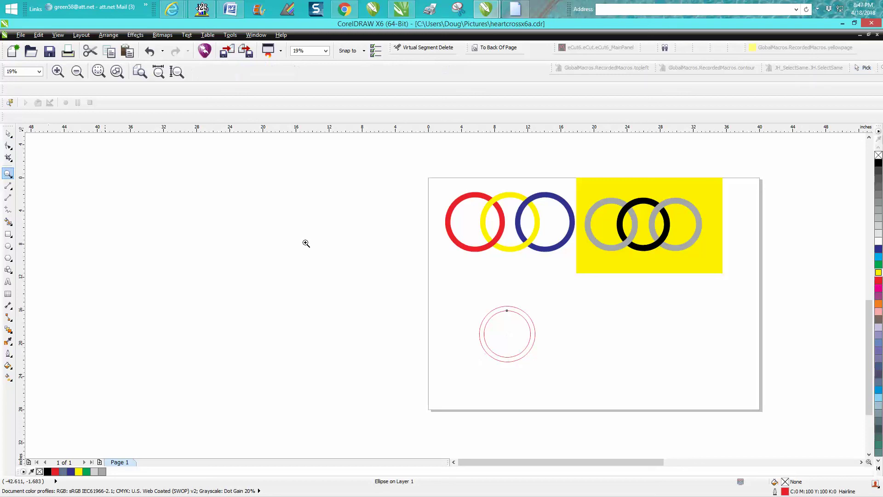
drag(416, 286, 637, 388)
key(space)
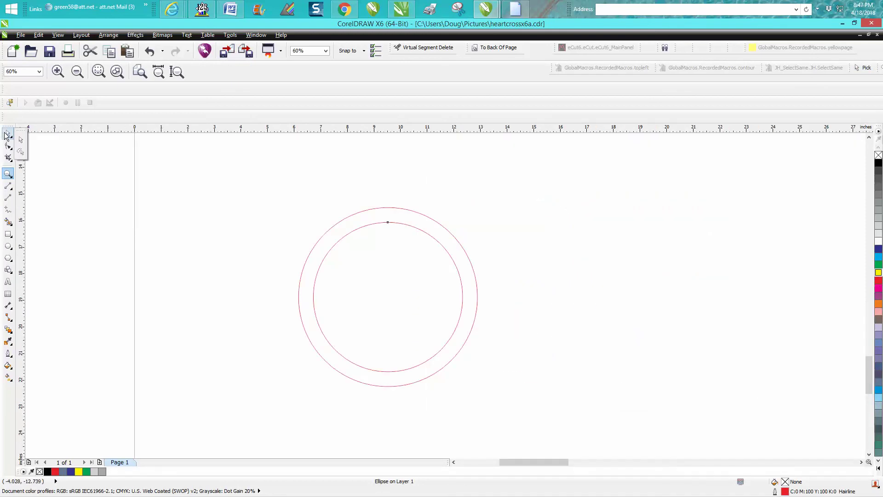
drag(245, 185, 578, 396)
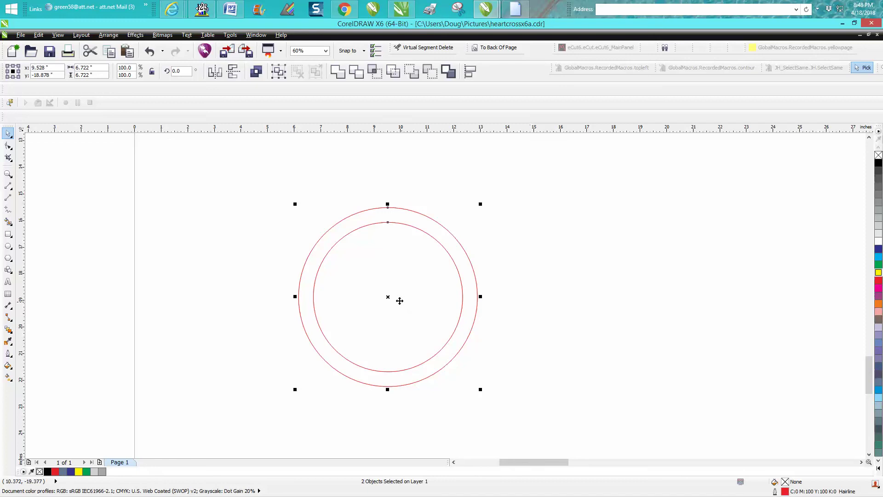
drag(390, 300, 504, 301)
key(ctrl+r)
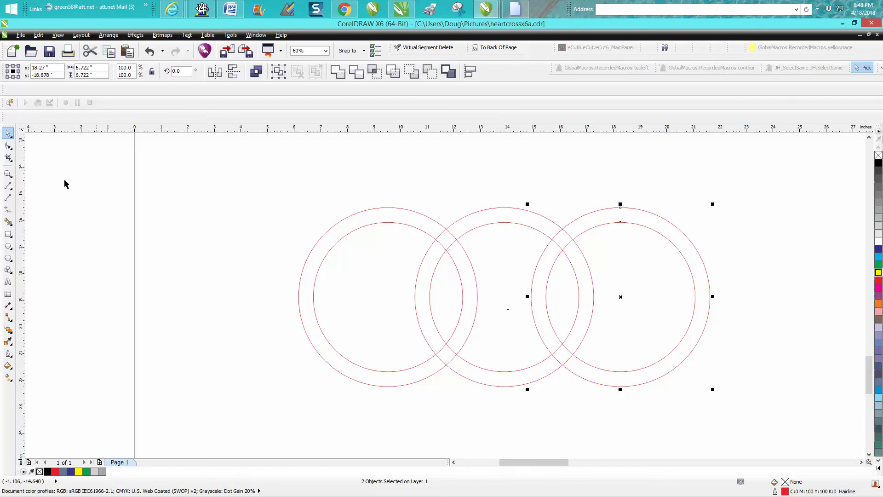
Use Virtual Segment Delete to remove the short arc where the middle and right rings cross
click(9, 158)
click(11, 161)
click(20, 199)
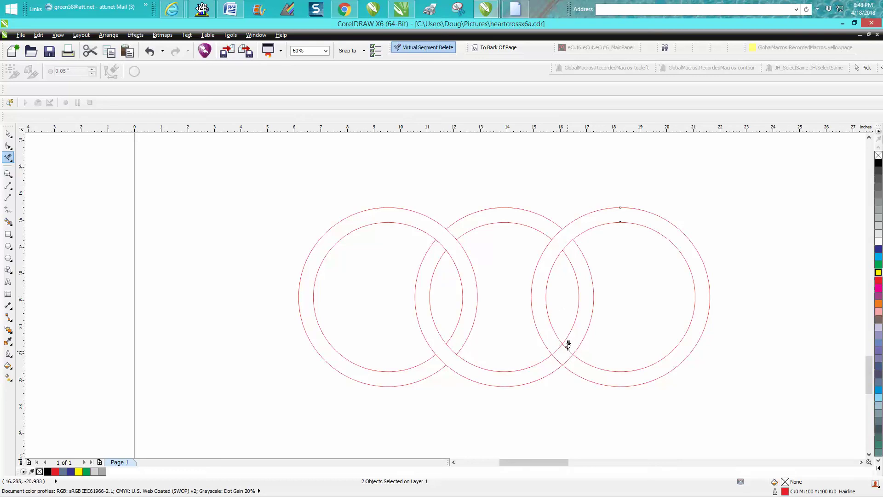
click(564, 359)
click(8, 222)
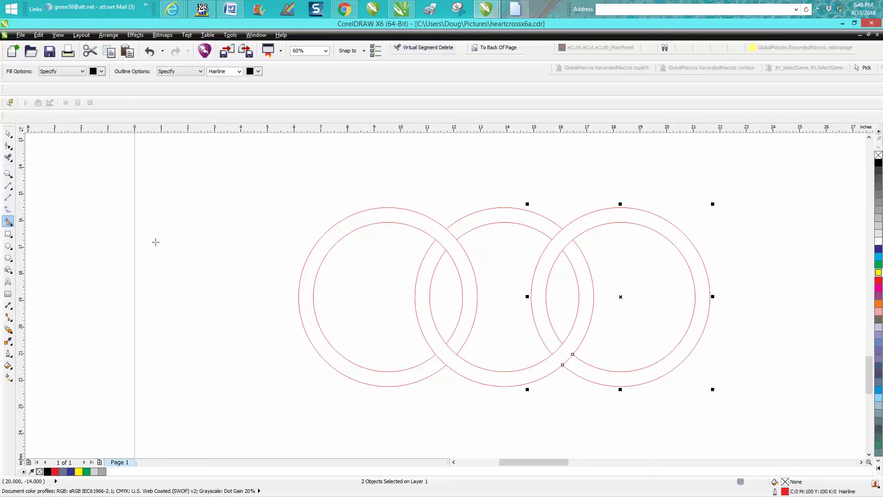
Smart-fill the left ring's band solid black
click(357, 221)
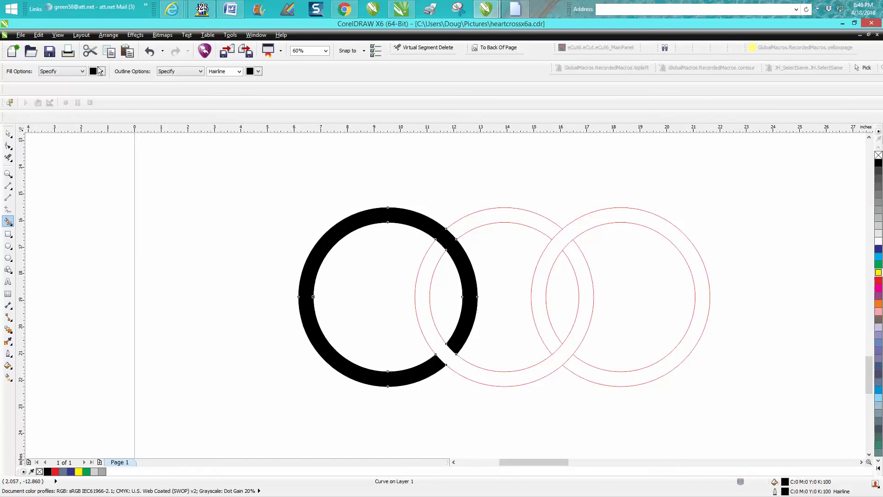
click(9, 133)
click(8, 221)
Fill the middle ring's arc and band gray, grouping its pieces together
click(101, 72)
click(102, 92)
click(511, 219)
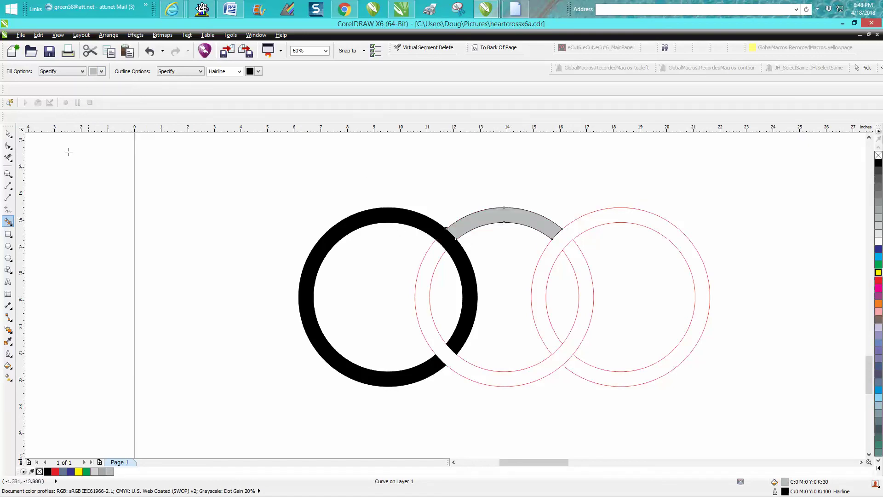
click(8, 134)
drag(404, 180, 607, 398)
click(116, 36)
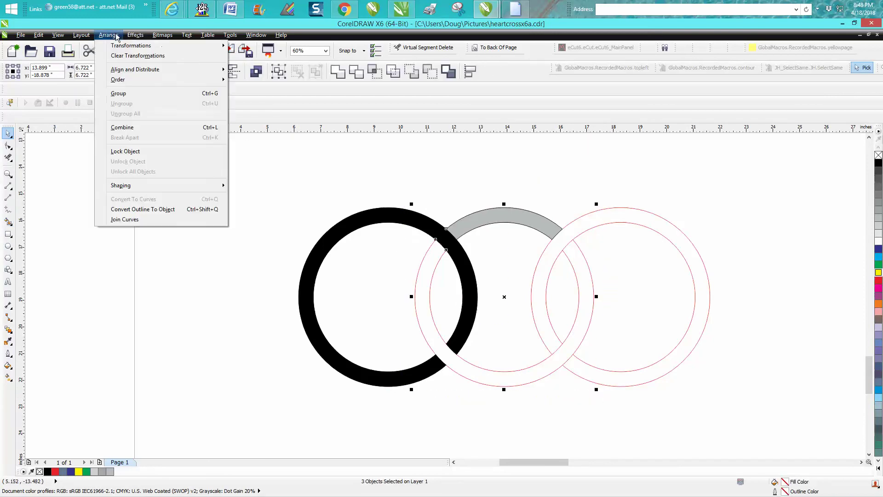
click(127, 94)
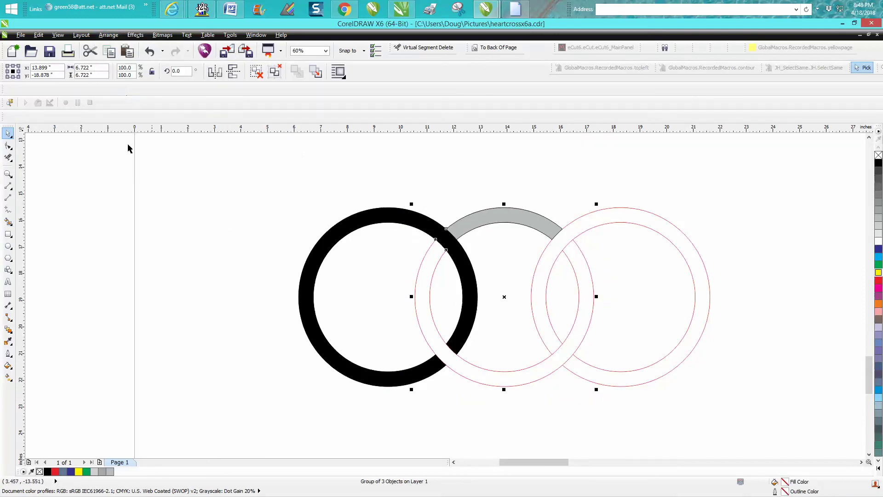
click(8, 221)
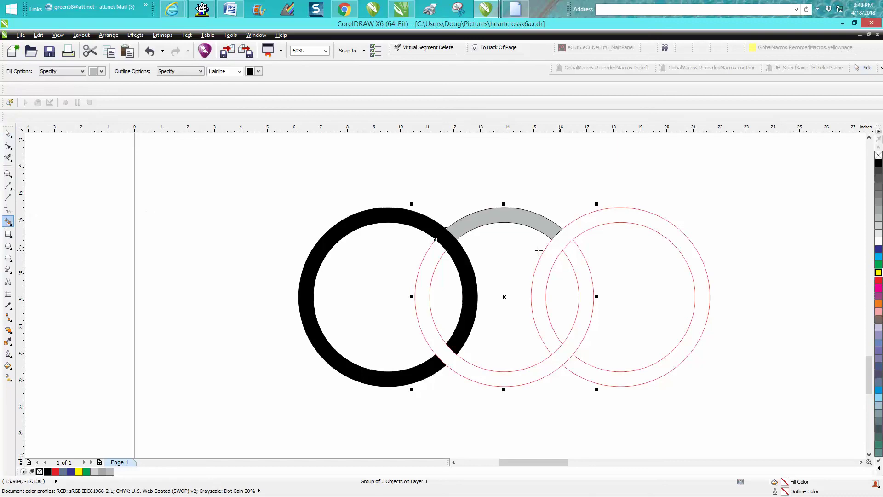
click(590, 265)
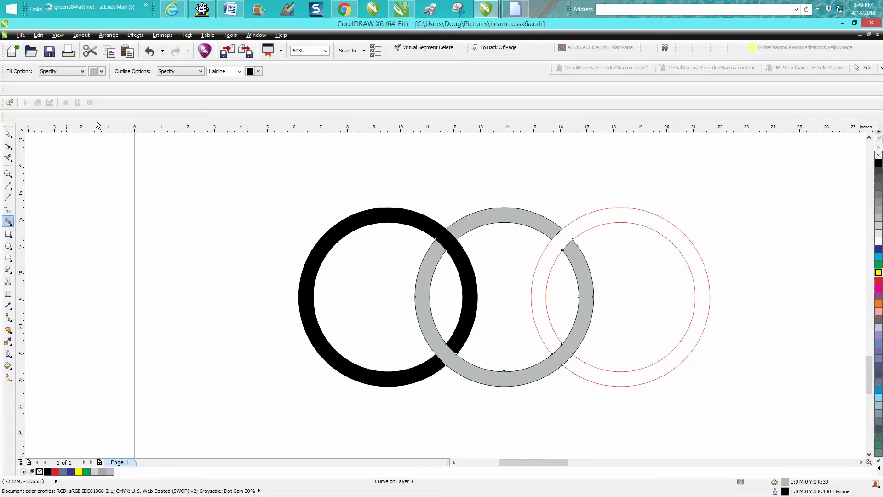
Fill the right ring black, then select all three filled rings
click(101, 72)
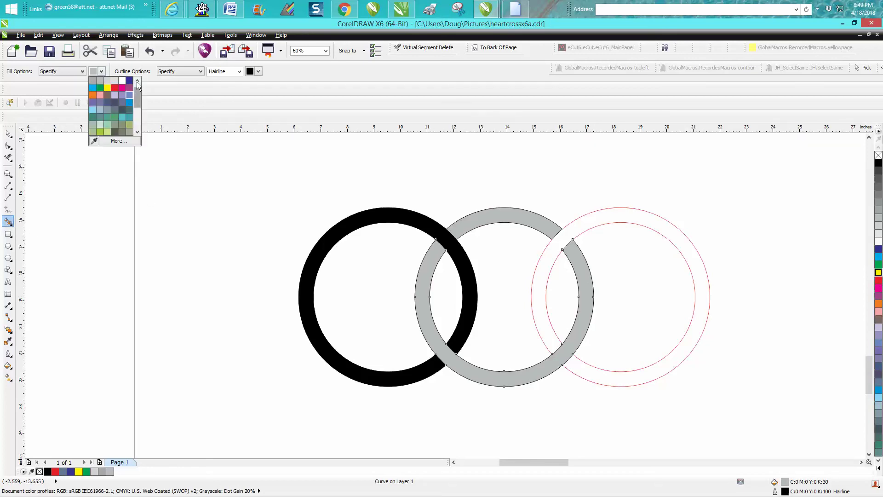
click(93, 81)
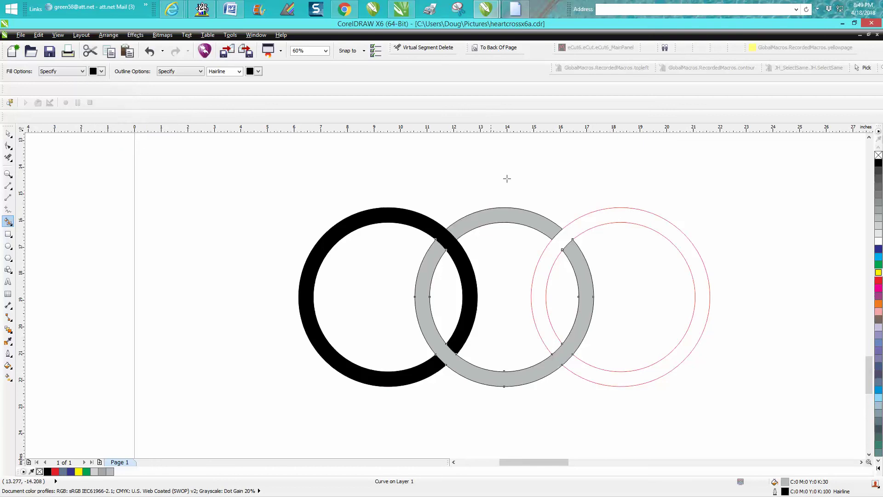
click(601, 219)
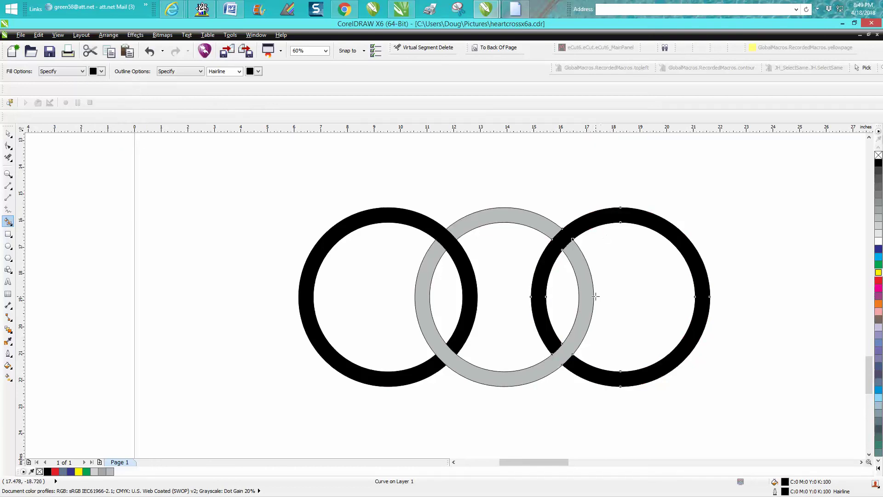
click(8, 132)
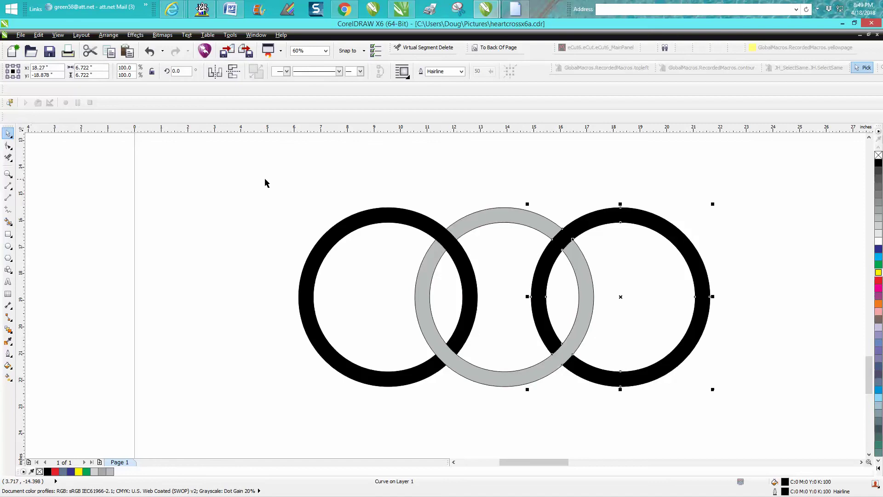
drag(265, 180, 759, 421)
Set the selected rings' outlines to No Color, then zoom in to inspect each ring set
right_click(878, 155)
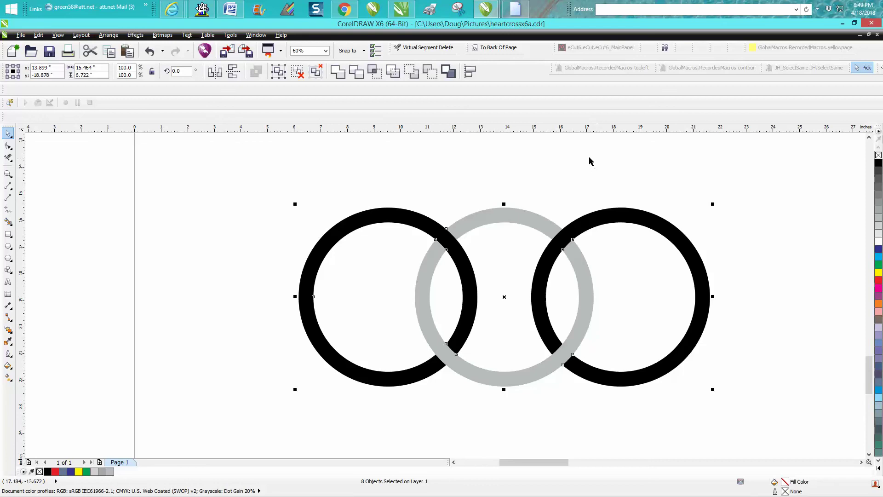
scroll(590, 161, down, 2)
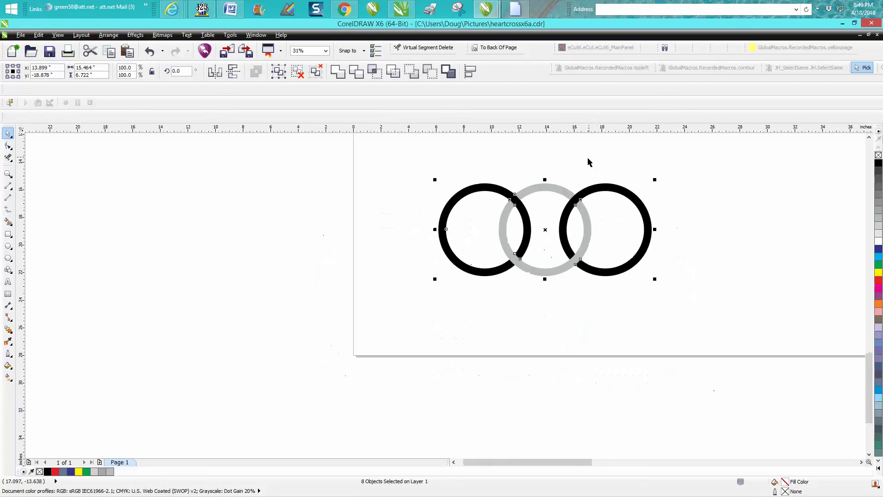
click(8, 174)
drag(435, 169, 698, 317)
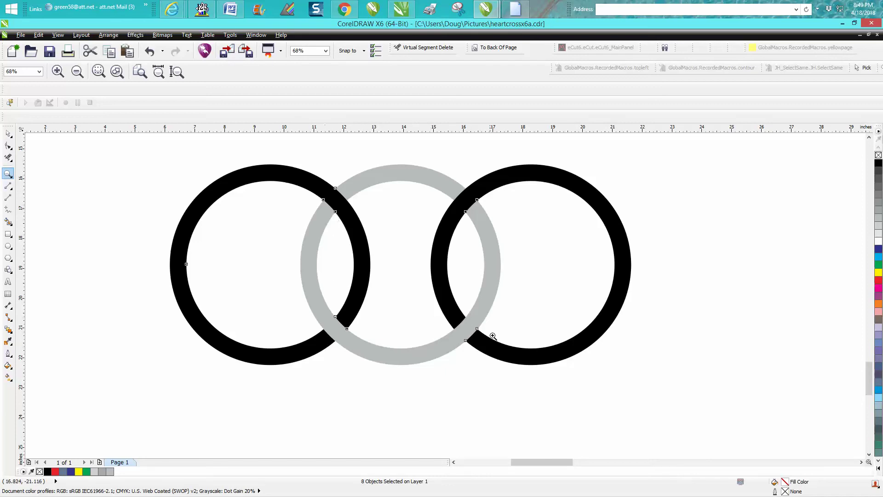
scroll(493, 336, down, 4)
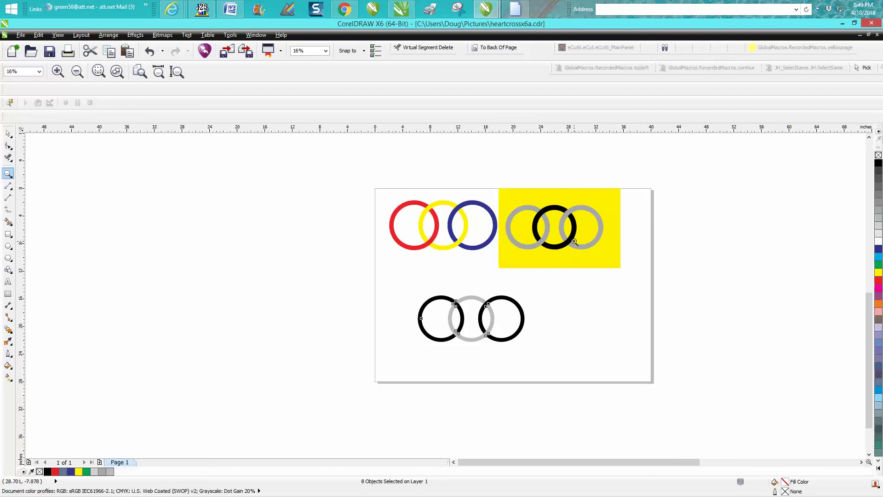
drag(506, 201, 627, 267)
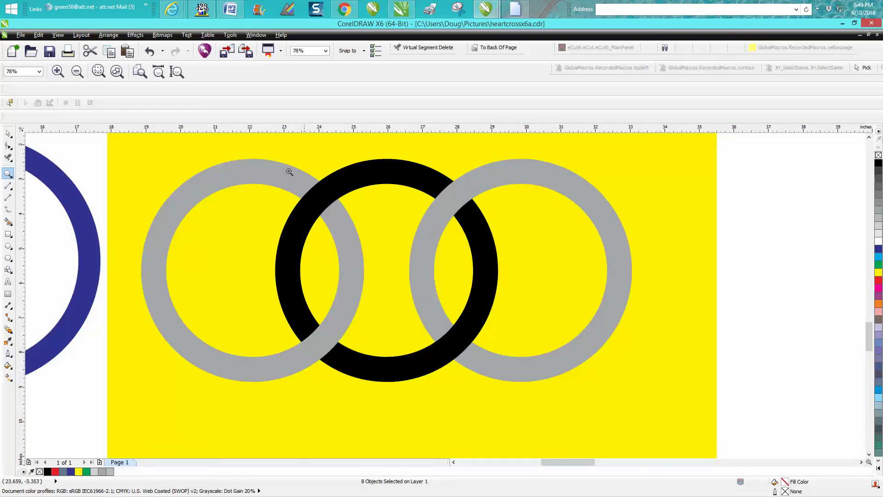
scroll(438, 316, down, 4)
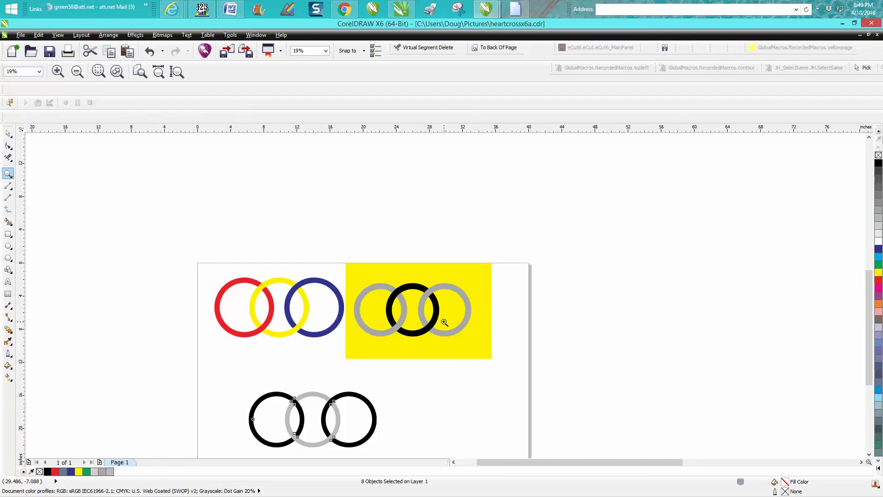
drag(205, 267, 398, 358)
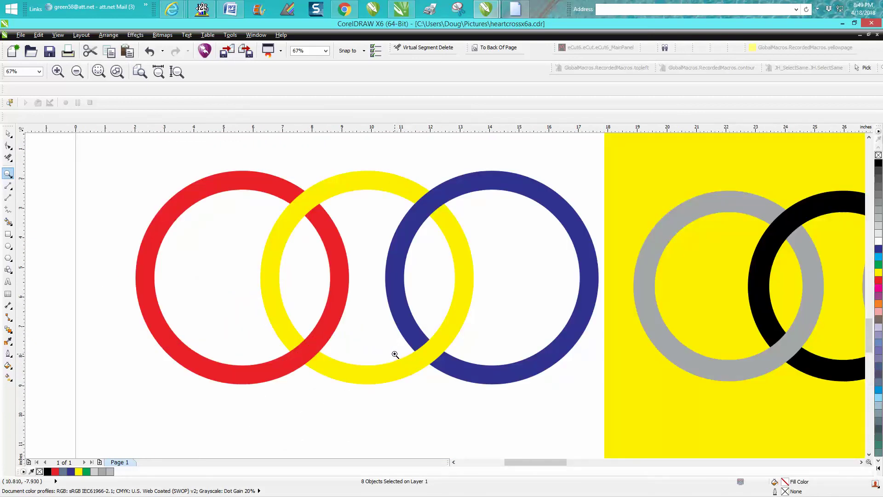